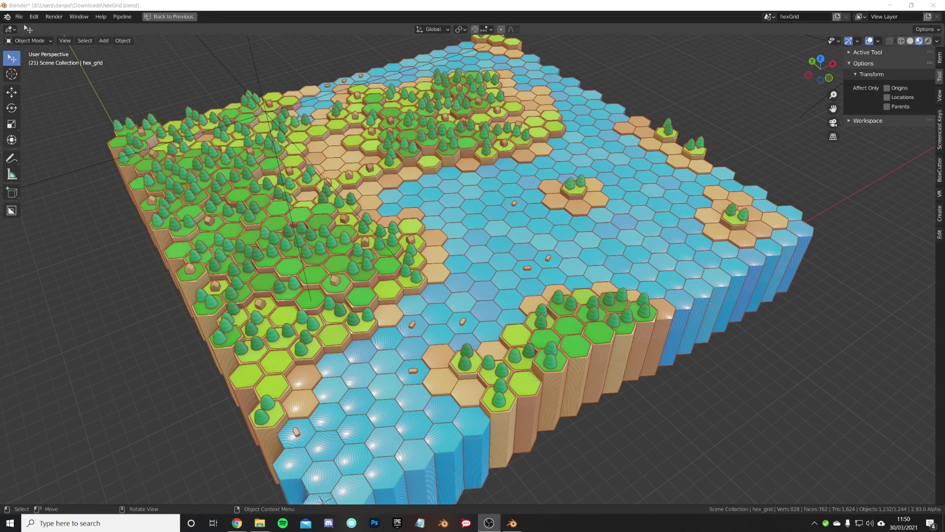
# Switch to Chrome, open the "Blender Geometry Nodes Example - Hex Landscape" product on Gumroad, and highlight its Blender version requirement.
pyautogui.hotkey('alt', 'Tab')
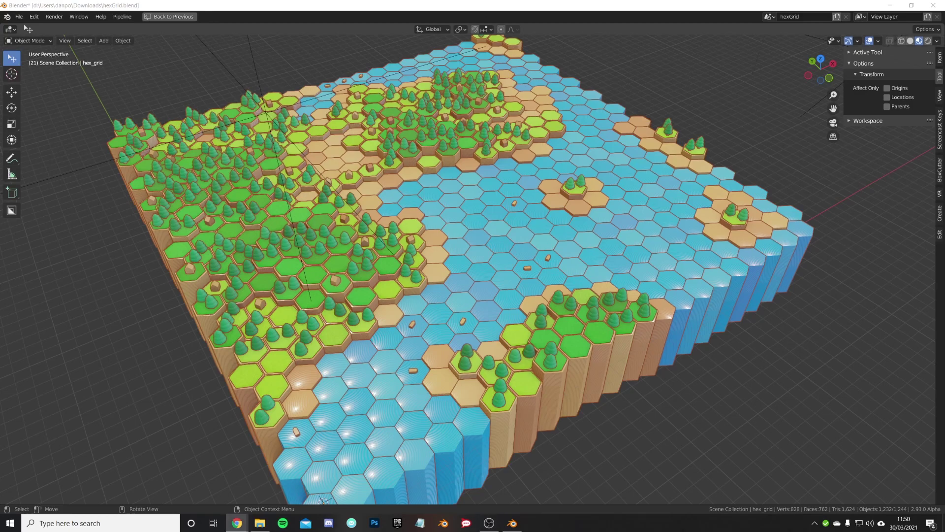
pyautogui.moveTo(944, 129); pyautogui.dragTo(501, 8)
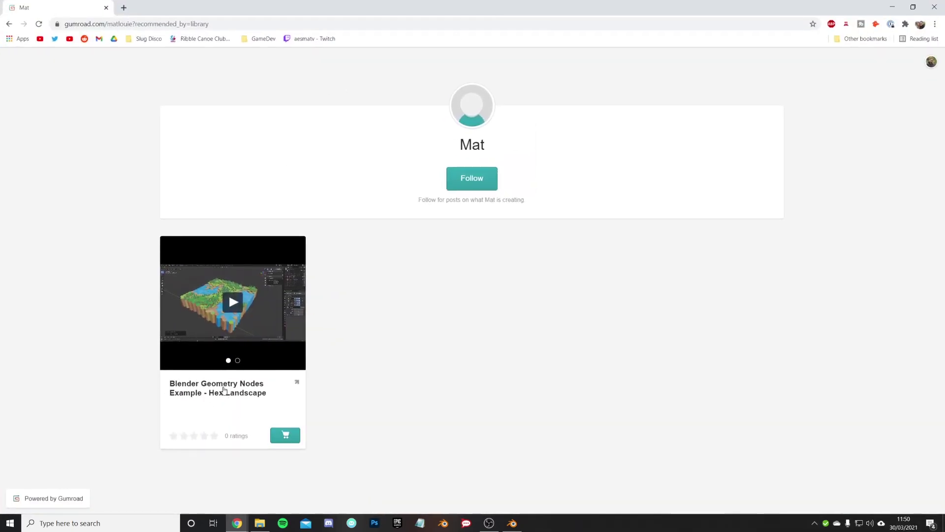
pyautogui.click(224, 391)
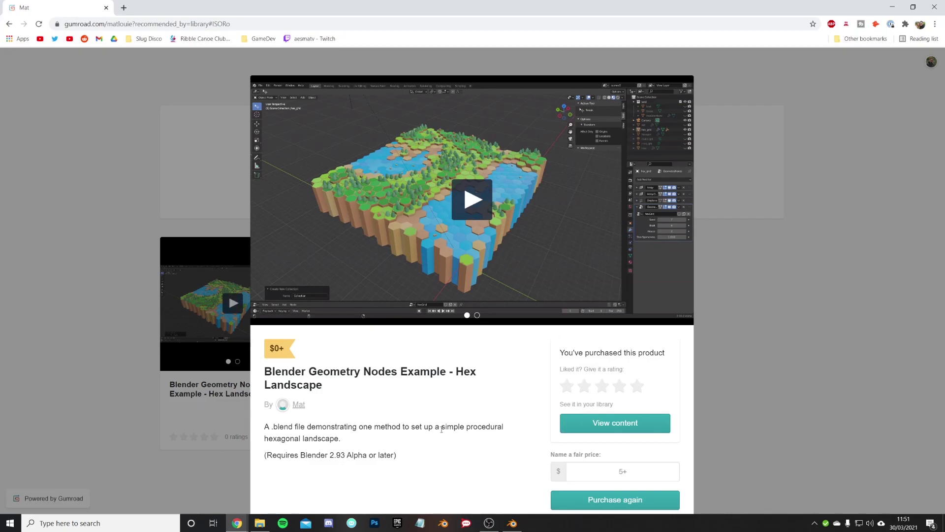
pyautogui.moveTo(282, 455); pyautogui.dragTo(378, 451)
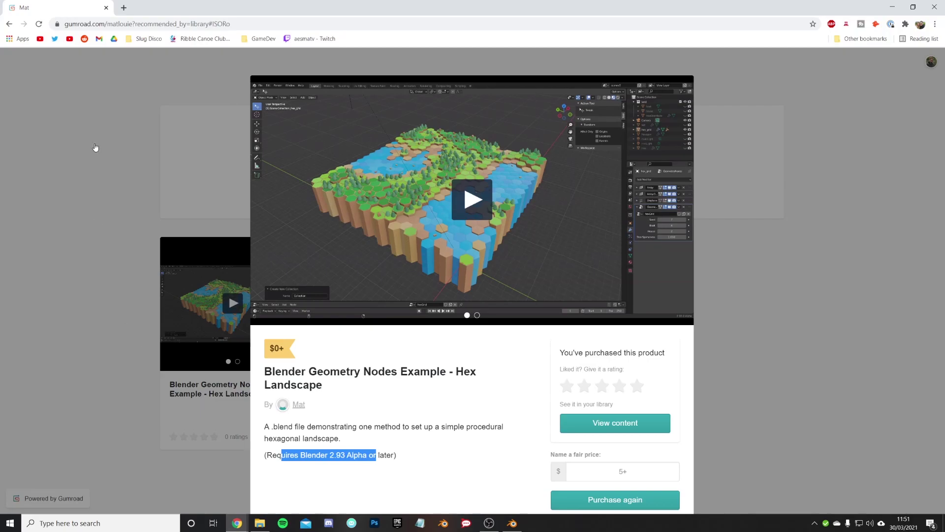
# Search the web for "blender 2.93 alpha" and open Blender's experimental builds page.
pyautogui.click(123, 7)
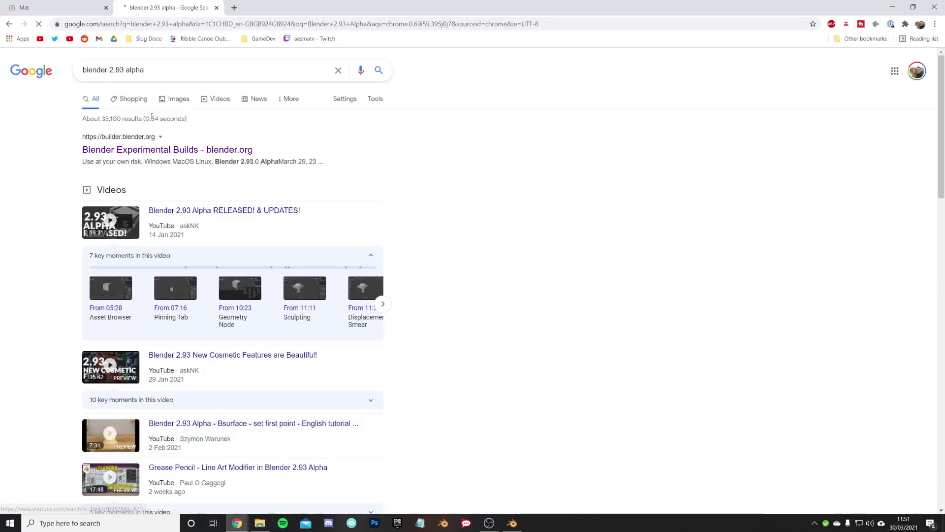
pyautogui.click(159, 151)
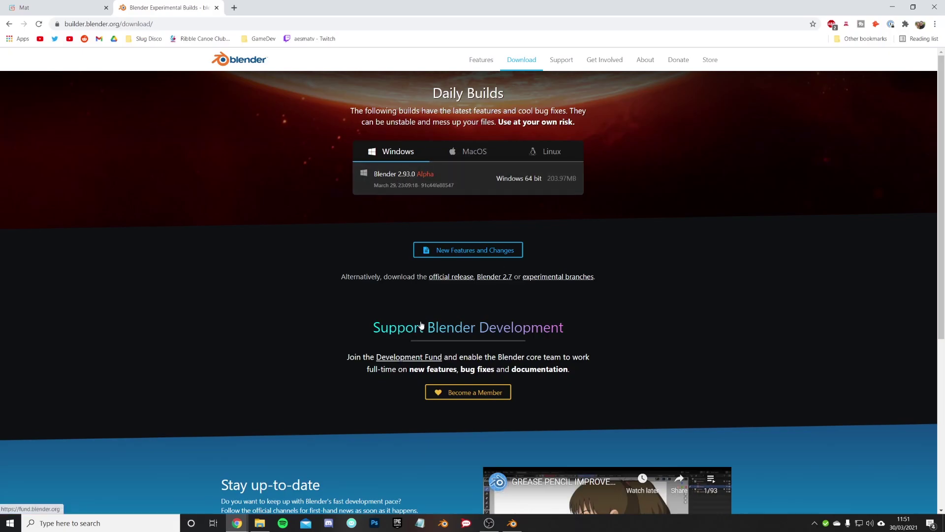
# View blender.exe in the extracted Blender 2.93.0 folder in File Explorer, and return to the hexGrid file in Blender.
pyautogui.click(259, 523)
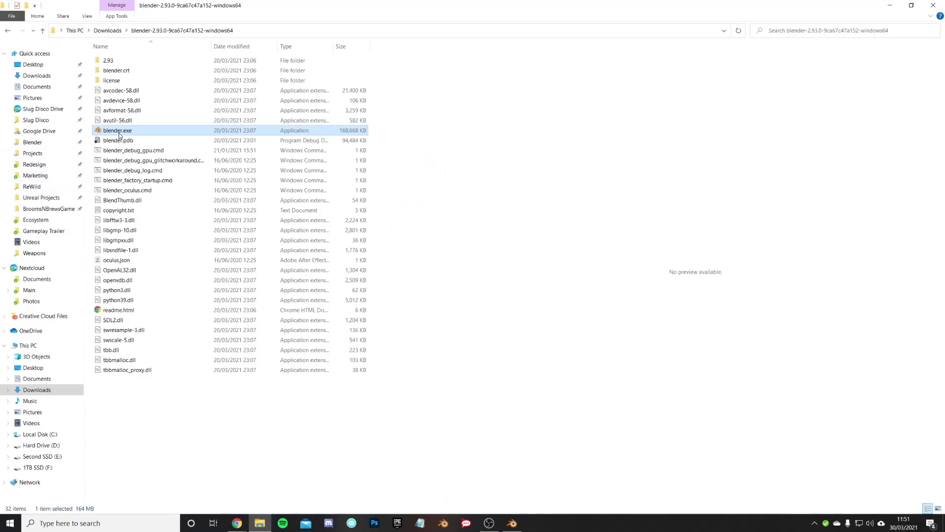
pyautogui.click(890, 5)
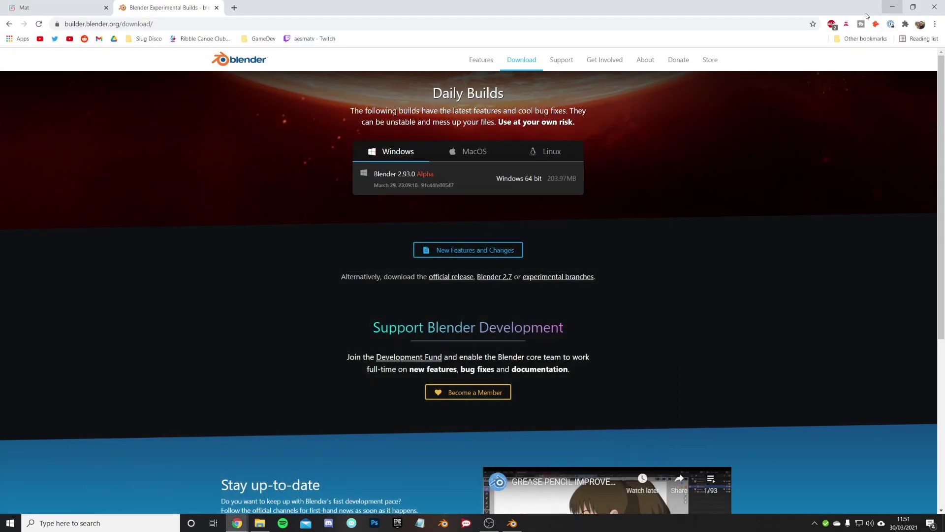
pyautogui.click(512, 523)
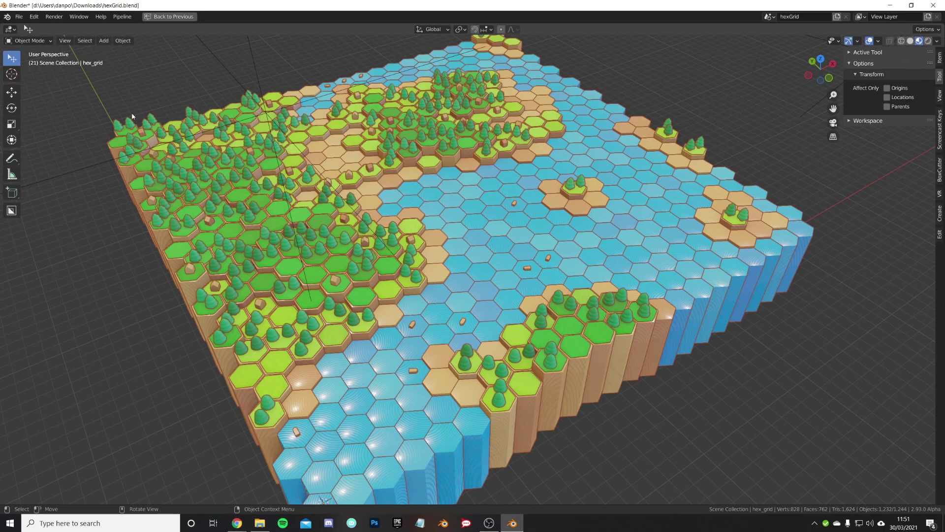
# Restore the multi-editor layout from the maximized 3D view and adjust the split between viewport and node editor.
pyautogui.click(19, 17)
pyautogui.moveTo(482, 268); pyautogui.dragTo(405, 262, button='middle')
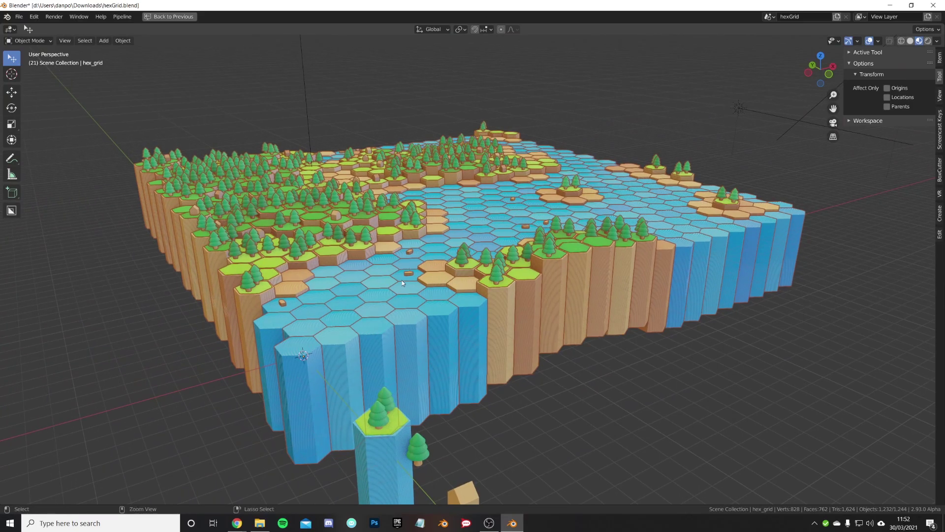
pyautogui.hotkey('ctrl', 'space')
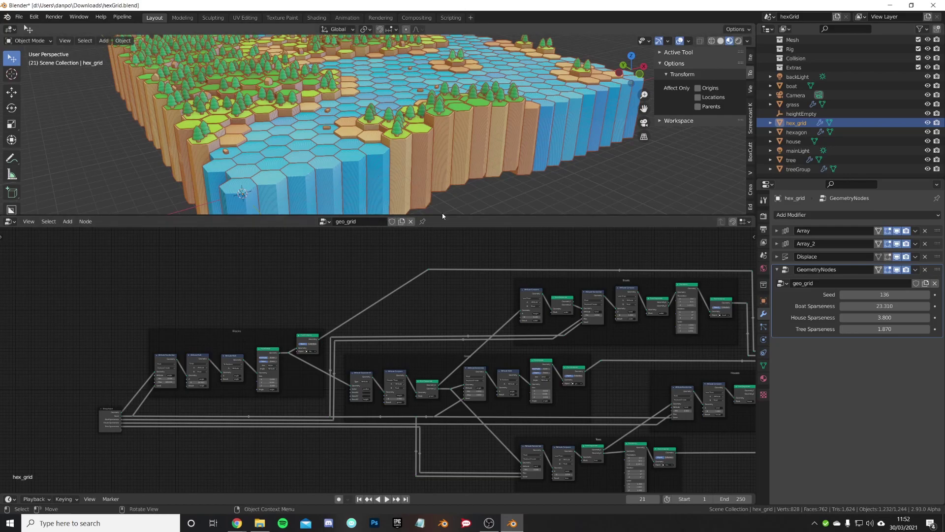
pyautogui.moveTo(442, 215); pyautogui.dragTo(423, 358)
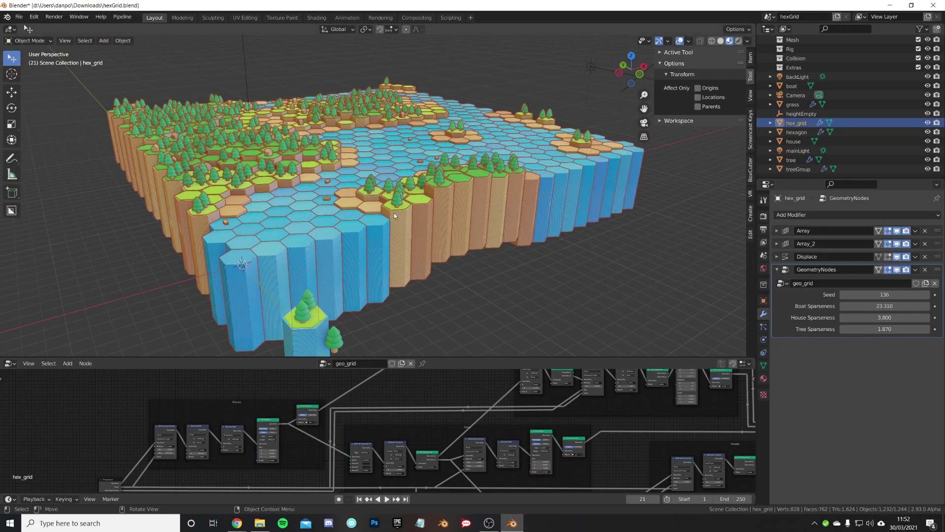
pyautogui.moveTo(394, 213); pyautogui.dragTo(443, 340, button='middle')
pyautogui.moveTo(448, 356); pyautogui.dragTo(445, 270)
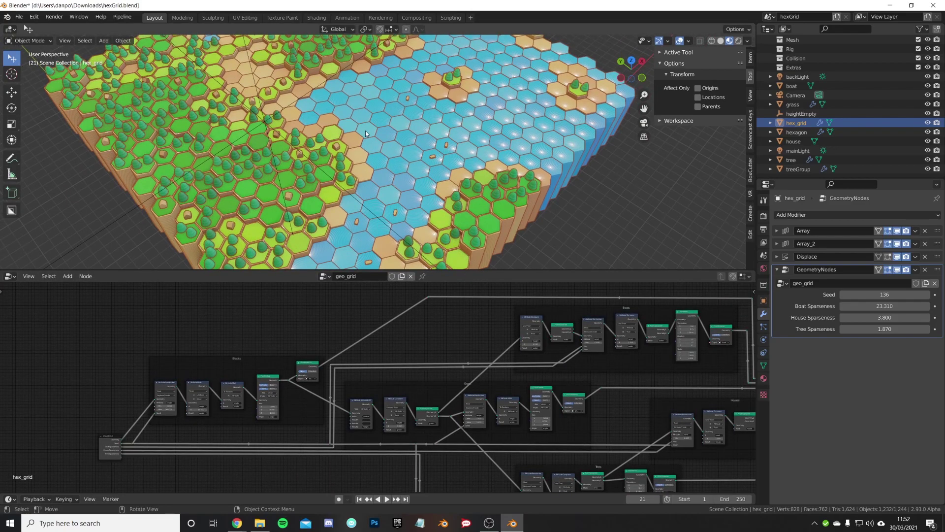
pyautogui.moveTo(446, 211); pyautogui.dragTo(320, 167, button='middle')
# Temporarily hide hex_grid's Array, Array_2, Displace and GeometryNodes modifiers in the viewport to inspect the base mesh, and re-enable them.
pyautogui.click(896, 269)
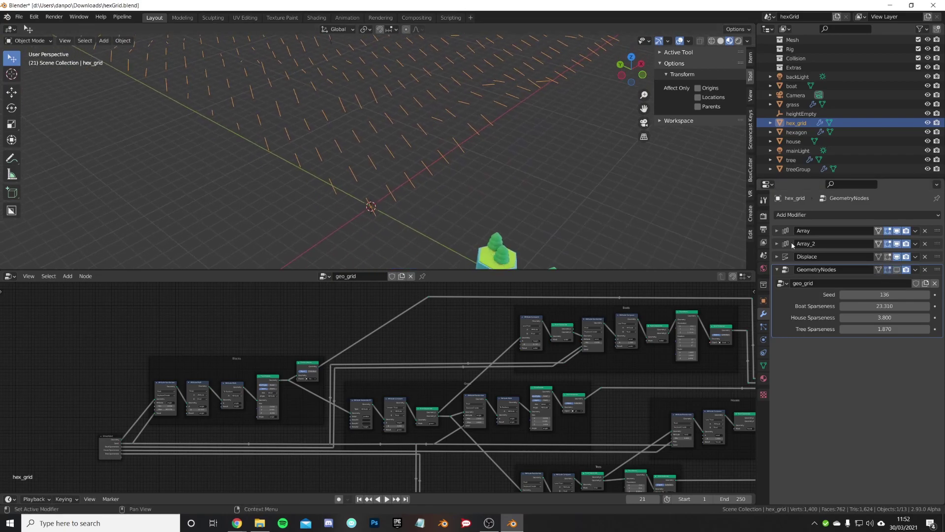
pyautogui.click(896, 230)
pyautogui.click(897, 244)
pyautogui.click(897, 256)
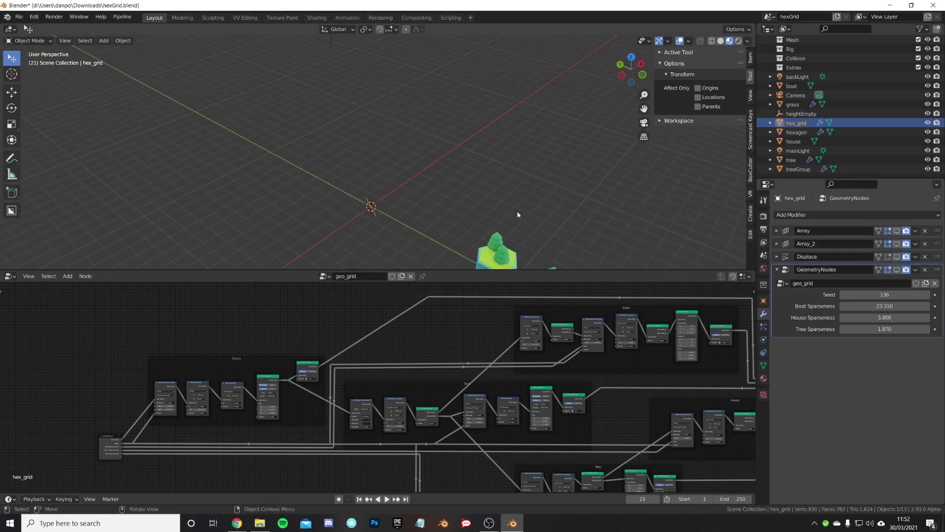
pyautogui.moveTo(425, 208); pyautogui.dragTo(492, 207, button='middle')
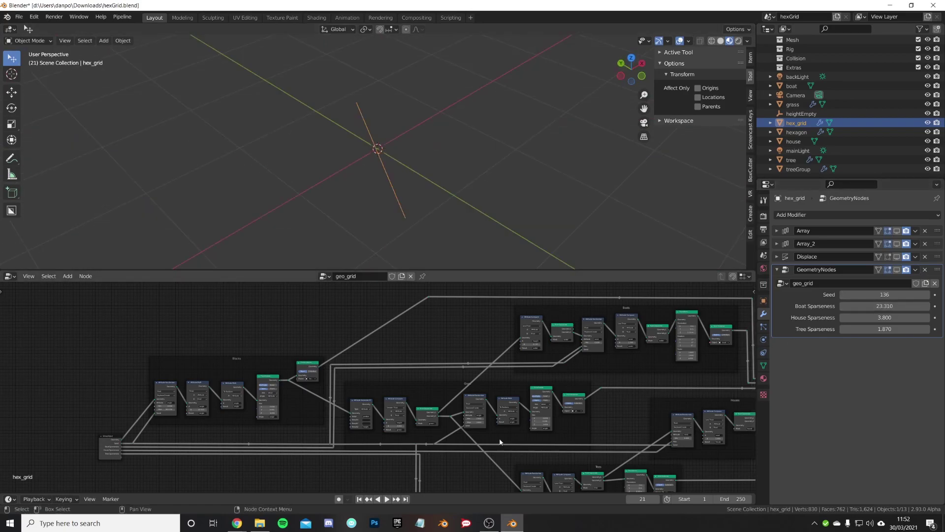
pyautogui.moveTo(901, 232); pyautogui.dragTo(902, 273)
# Examine the geo_grid node tree from the group input through the framed sections for blocks, boats, houses and trees to the output.
pyautogui.keyDown('shift'); pyautogui.moveTo(451, 138); pyautogui.dragTo(427, 195, button='middle'); pyautogui.keyUp('shift')
pyautogui.scroll(-4, 479, 357)
pyautogui.moveTo(540, 394); pyautogui.dragTo(605, 356, button='middle')
pyautogui.scroll(8, 471, 367)
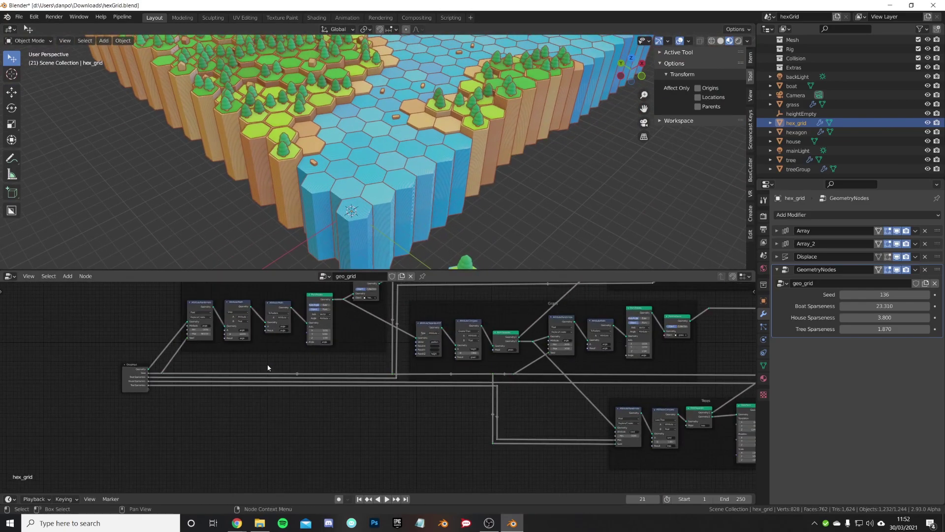
pyautogui.moveTo(254, 362); pyautogui.dragTo(389, 395, button='middle')
pyautogui.scroll(3, 347, 371)
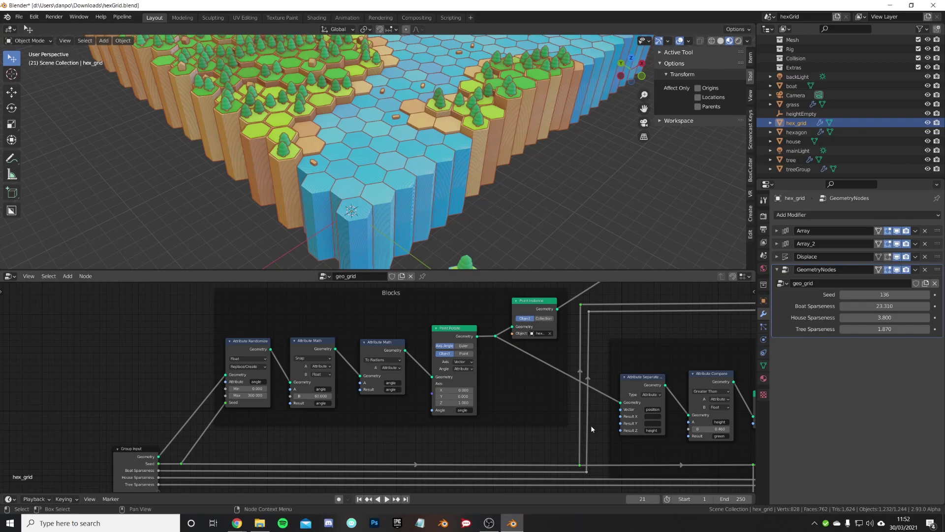
pyautogui.scroll(-3, 592, 424)
pyautogui.moveTo(593, 424); pyautogui.dragTo(400, 357, button='middle')
pyautogui.scroll(-3, 512, 388)
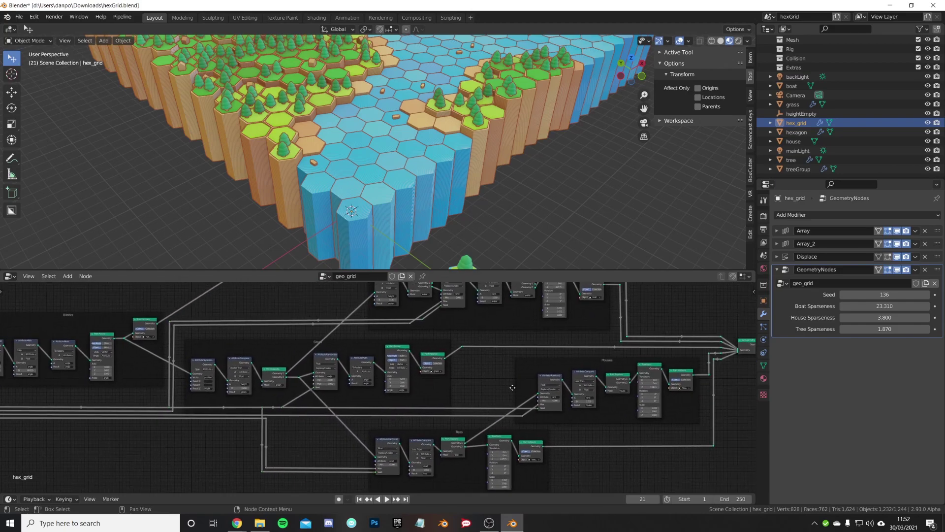
pyautogui.moveTo(512, 387); pyautogui.dragTo(441, 417, button='middle')
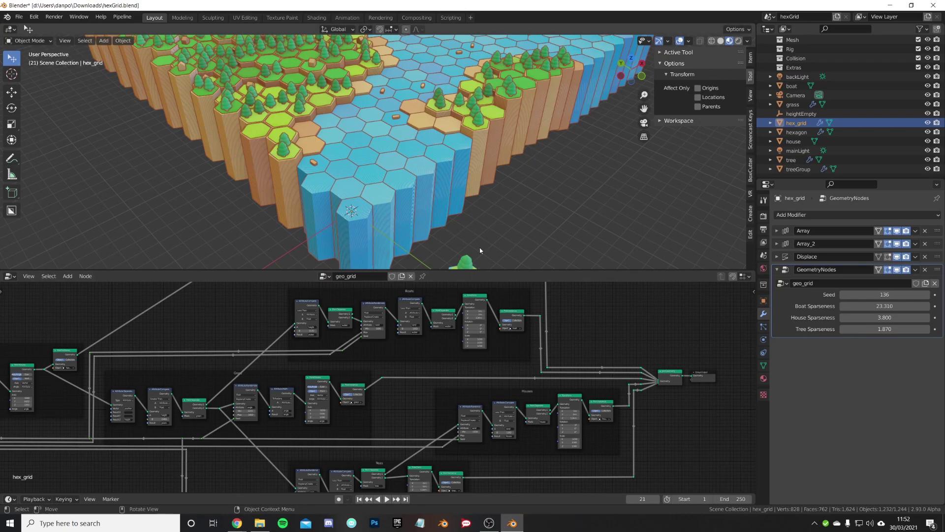
# Enlarge the 3D viewport and inspect the separate hexagon, tree, house and boat source objects beside the landscape.
pyautogui.moveTo(475, 269); pyautogui.dragTo(468, 407)
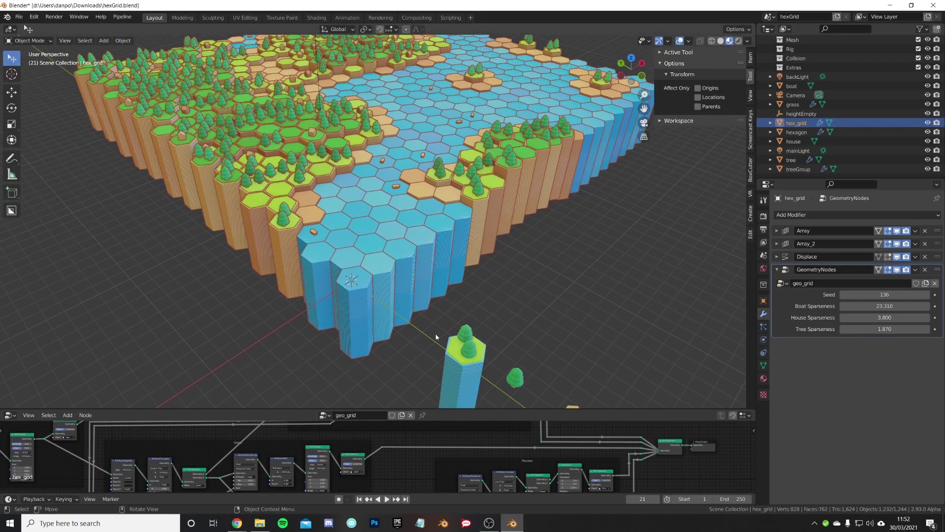
pyautogui.moveTo(453, 335); pyautogui.dragTo(361, 303, button='middle')
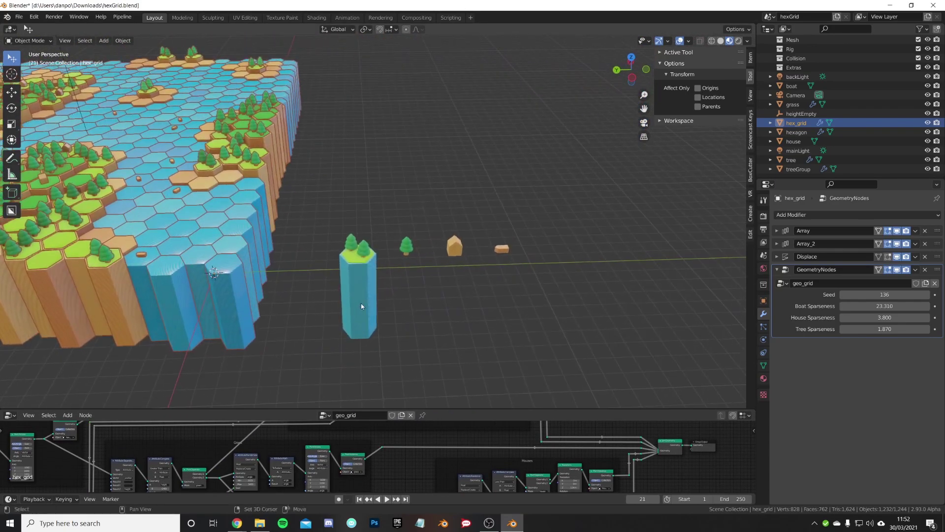
pyautogui.scroll(4, 361, 303)
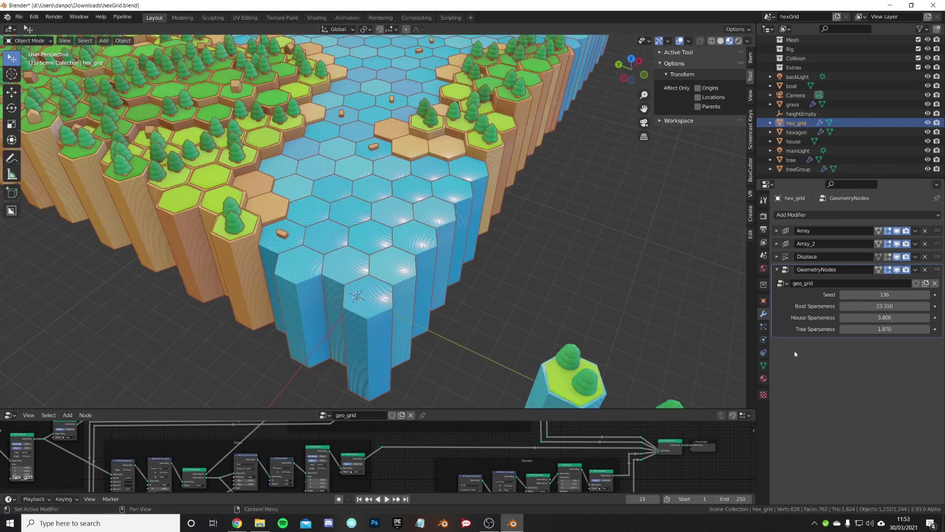
pyautogui.scroll(-5, 333, 200)
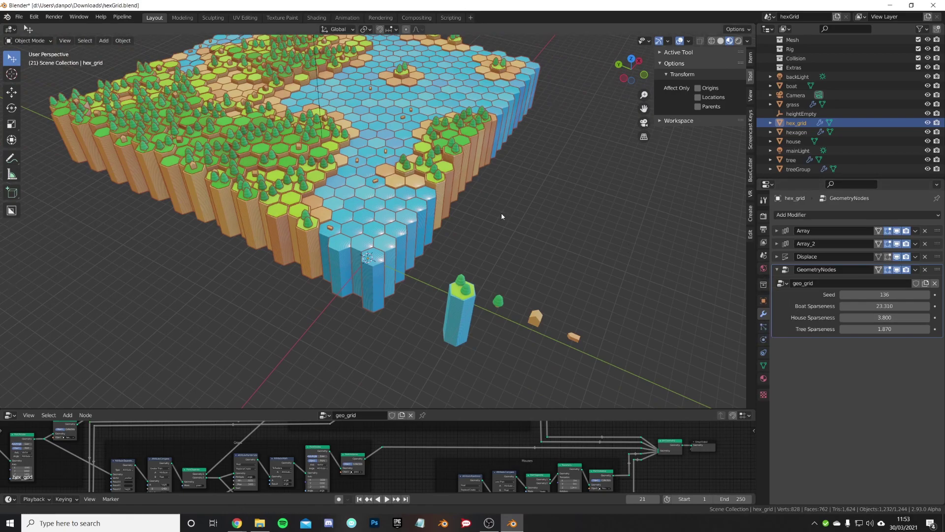
pyautogui.keyDown('shift'); pyautogui.moveTo(501, 213); pyautogui.dragTo(544, 263, button='middle'); pyautogui.keyUp('shift')
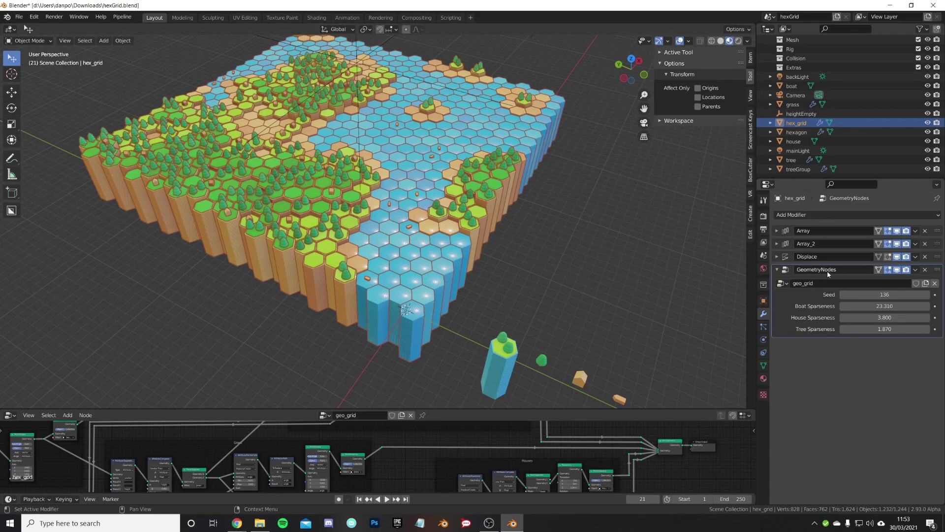
# Set the count of hex_grid's Array modifier to 31 to extend the landscape along X.
pyautogui.click(777, 231)
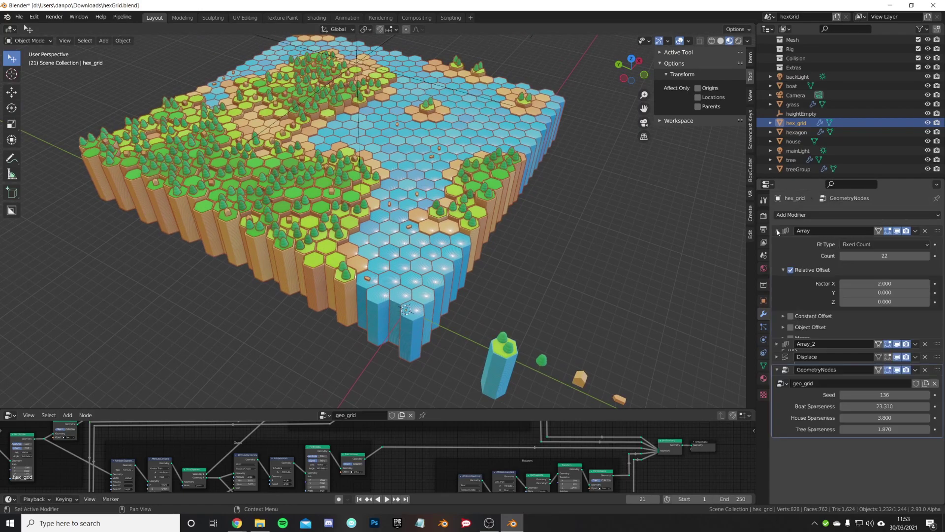
pyautogui.click(928, 256)
pyautogui.click(928, 257)
pyautogui.click(928, 257)
pyautogui.doubleClick(928, 256)
pyautogui.click(927, 257)
pyautogui.click(928, 256)
pyautogui.click(927, 256)
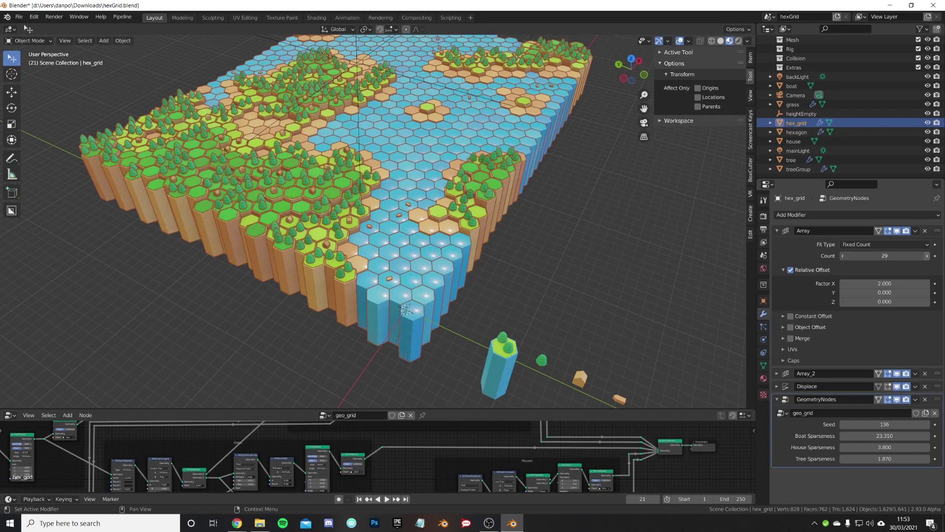
pyautogui.click(928, 257)
pyautogui.scroll(-2, 520, 279)
pyautogui.scroll(-2, 521, 279)
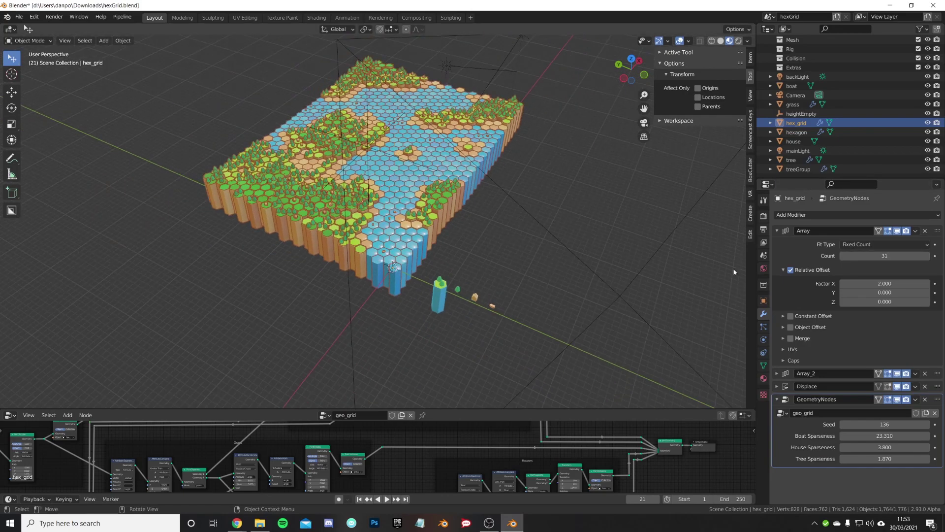
pyautogui.click(776, 230)
# Set the count of hex_grid's Array_2 modifier to 26 to extend the landscape along Y.
pyautogui.click(777, 243)
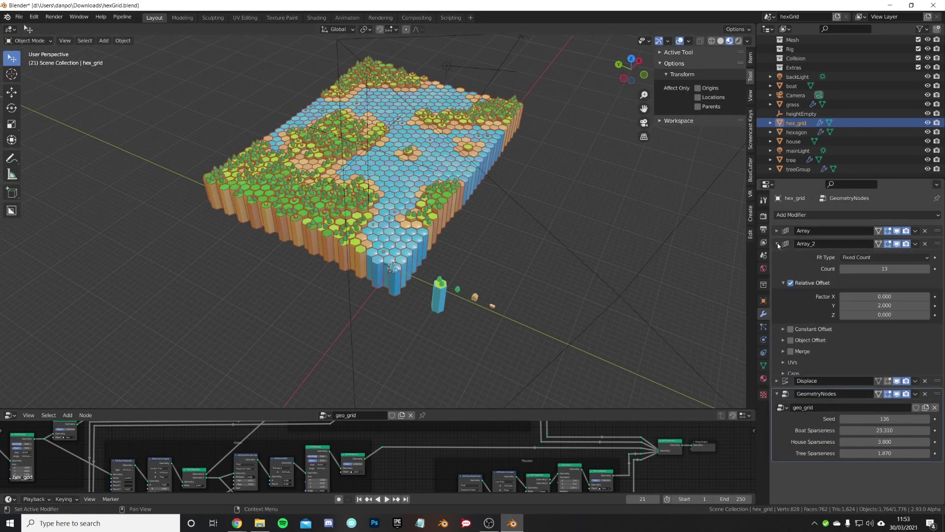
pyautogui.click(927, 268)
pyautogui.click(926, 268)
pyautogui.click(927, 269)
pyautogui.click(927, 269)
pyautogui.click(927, 268)
pyautogui.click(927, 269)
pyautogui.click(927, 269)
pyautogui.click(926, 269)
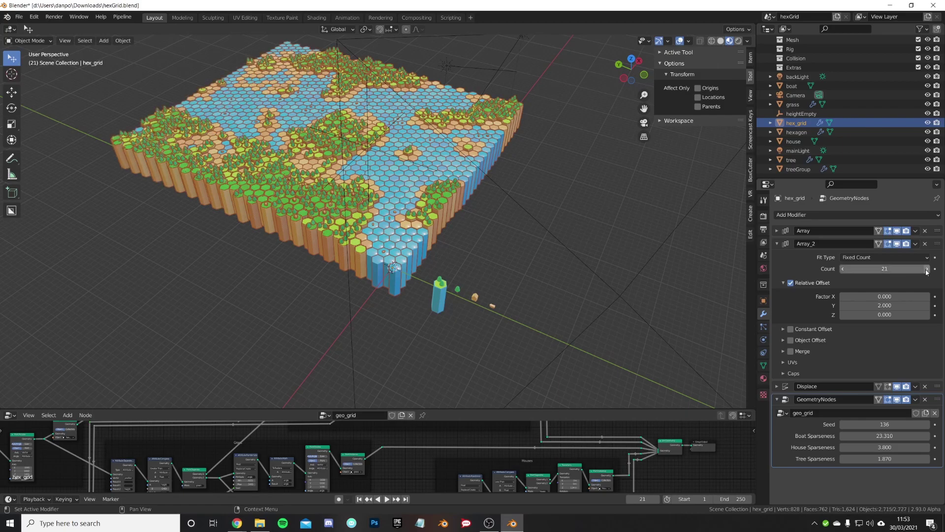
pyautogui.click(927, 269)
pyautogui.click(927, 269)
pyautogui.click(927, 268)
pyautogui.click(927, 269)
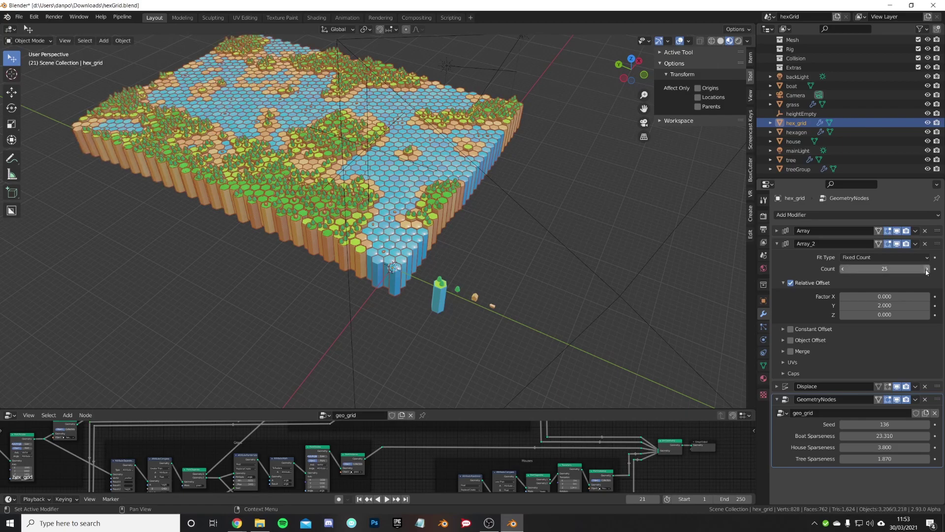
pyautogui.click(927, 268)
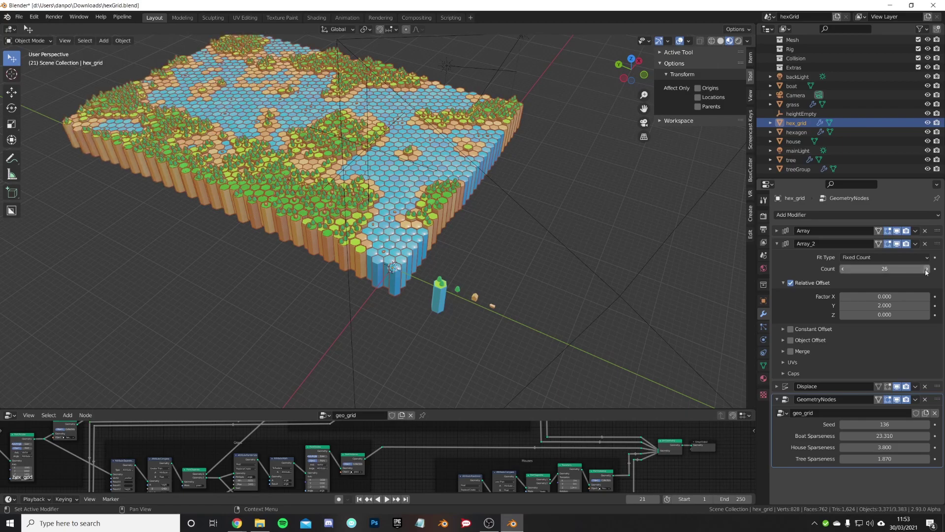
pyautogui.click(782, 244)
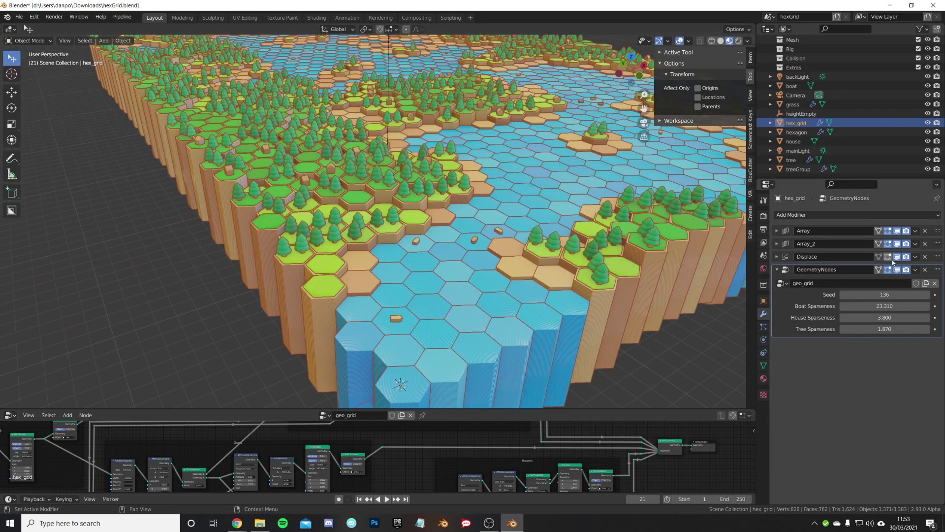
# Open the Displace modifier's settings and try varying its strength to test the terrain height.
pyautogui.click(776, 258)
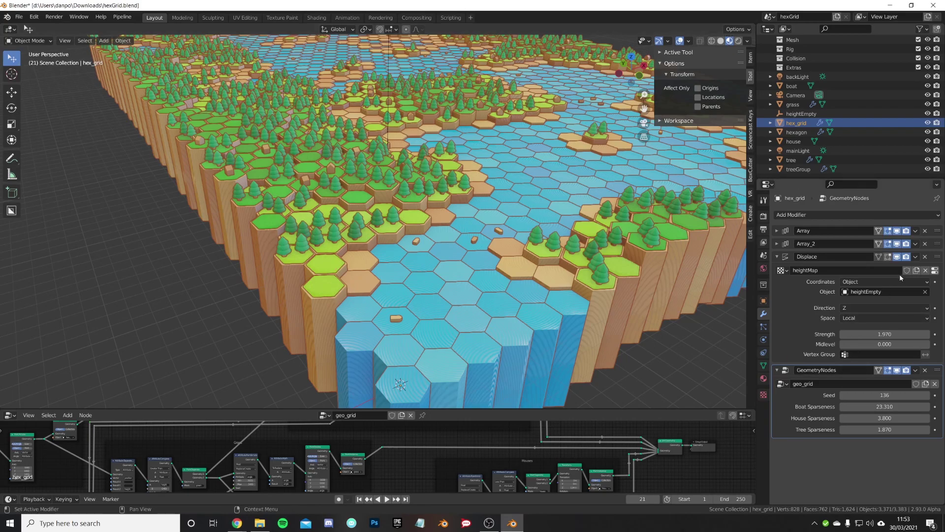
pyautogui.moveTo(884, 334)
pyautogui.mouseDown()
pyautogui.moveTo(847, 334)
pyautogui.moveTo(930, 334)
pyautogui.moveTo(859, 334)
pyautogui.moveTo(874, 334)
pyautogui.mouseUp()
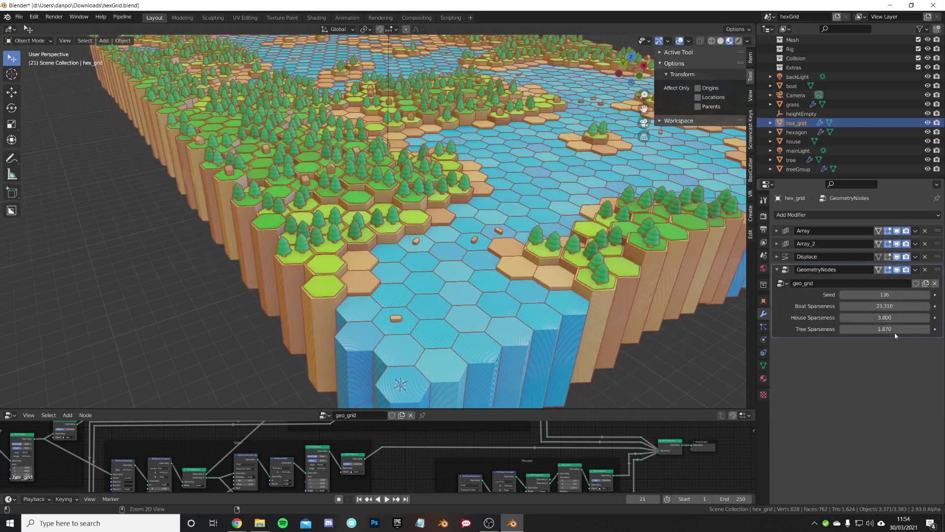
# Move heightEmpty across the landscape to a point beyond its +X side, shifting the terrain's height pattern.
pyautogui.click(776, 257)
pyautogui.scroll(-3, 442, 177)
pyautogui.moveTo(426, 155); pyautogui.dragTo(286, 359, button='middle')
pyautogui.scroll(-3, 286, 359)
pyautogui.moveTo(405, 315); pyautogui.dragTo(365, 268, button='middle')
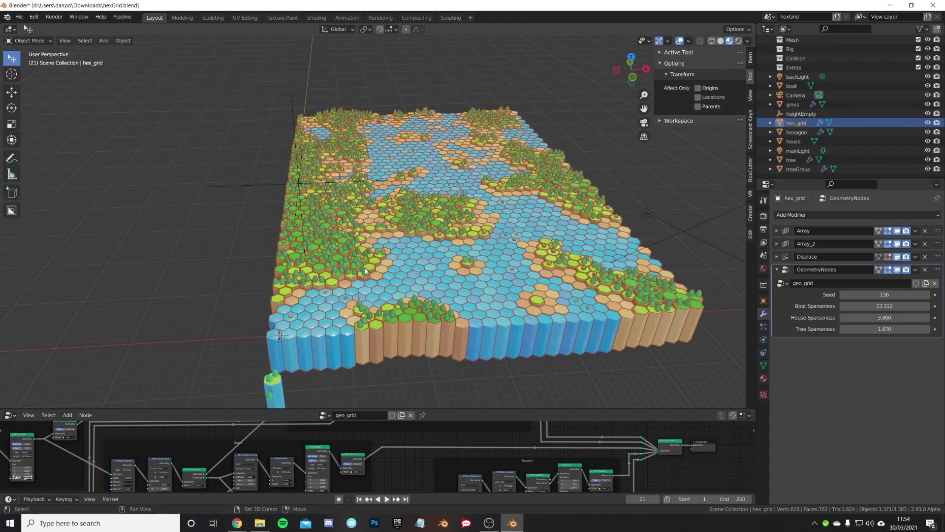
pyautogui.scroll(5, 364, 268)
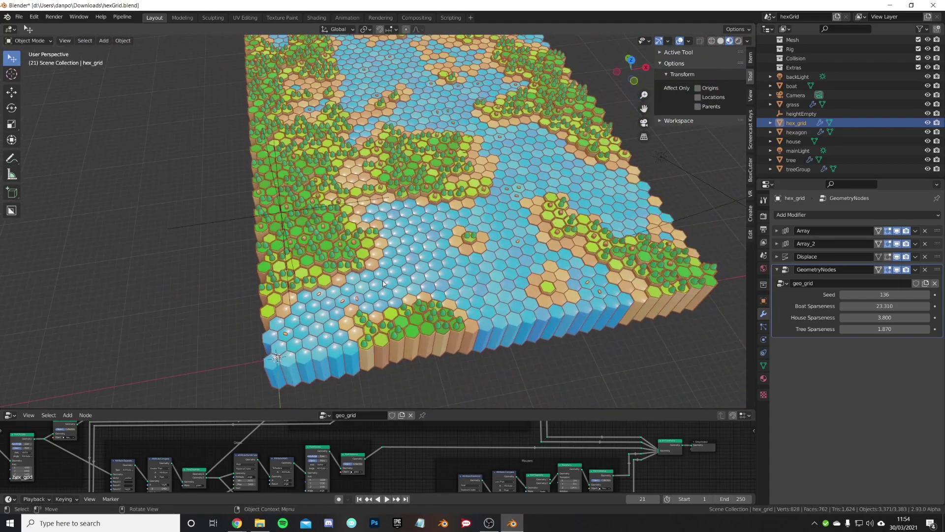
pyautogui.click(273, 214)
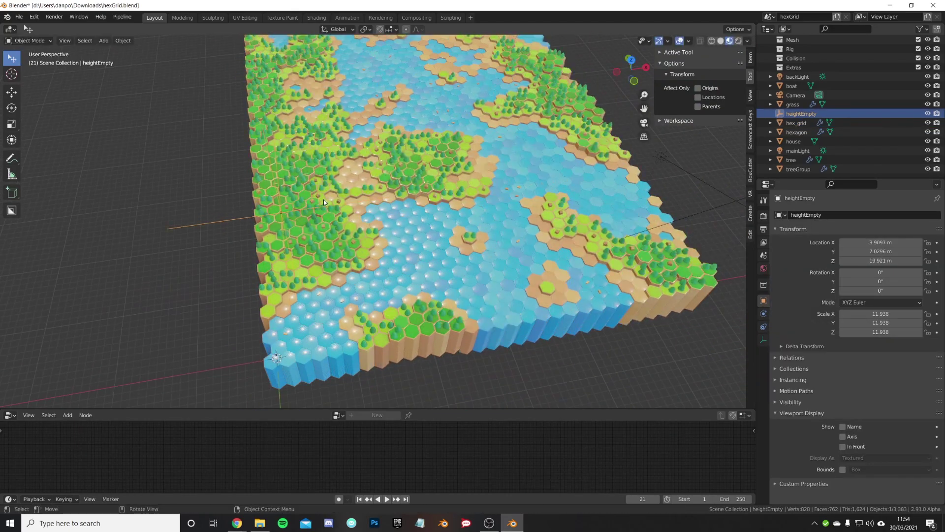
pyautogui.moveTo(323, 199); pyautogui.dragTo(339, 259, button='middle')
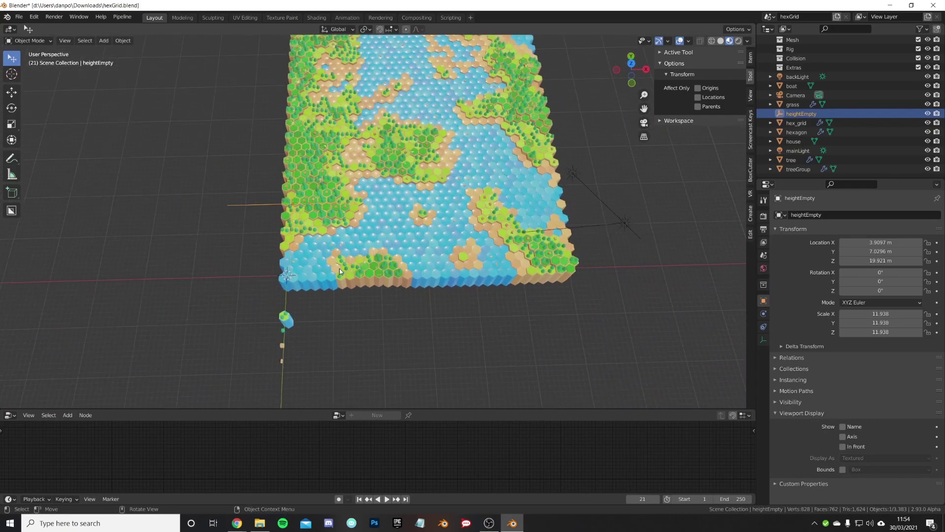
pyautogui.press('g')
pyautogui.click(574, 177)
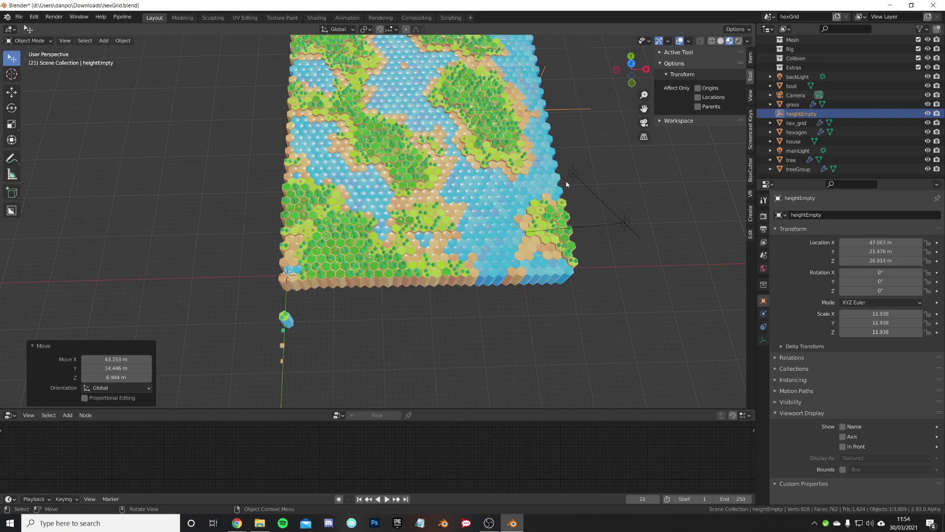
pyautogui.press('KP_7')
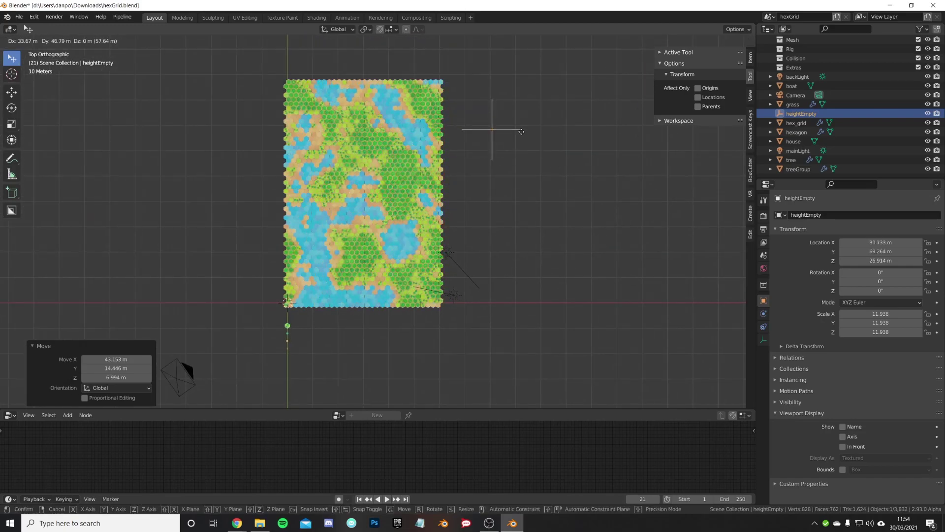
pyautogui.click(510, 132)
# Set the seed of hex_grid's GeometryNodes modifier to 143 and deselect the grid.
pyautogui.click(796, 122)
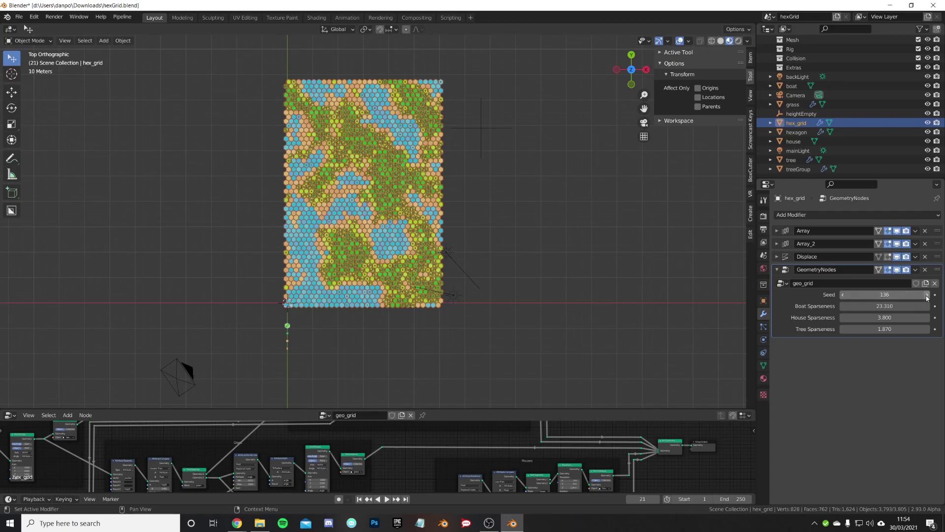
pyautogui.click(926, 295)
pyautogui.click(927, 295)
pyautogui.click(927, 295)
pyautogui.click(927, 294)
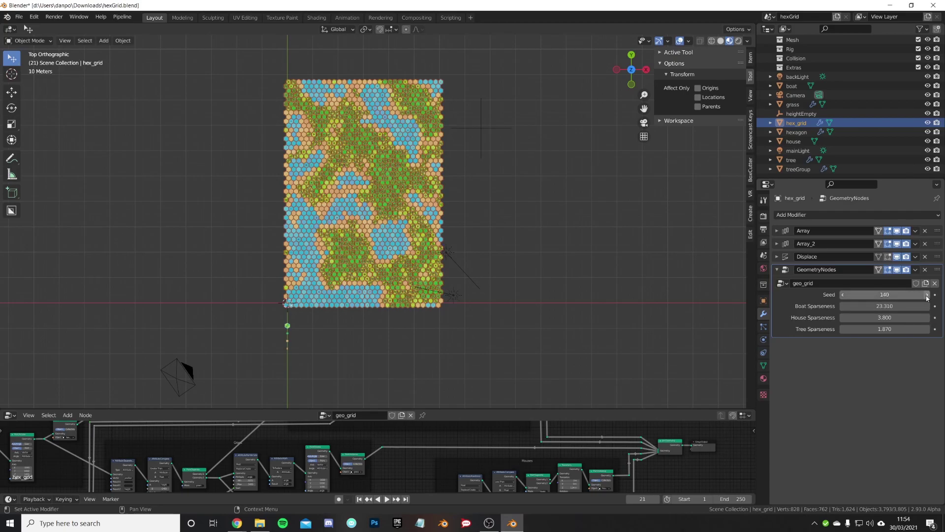
pyautogui.click(927, 294)
pyautogui.click(927, 295)
pyautogui.moveTo(551, 226); pyautogui.dragTo(435, 316, button='middle')
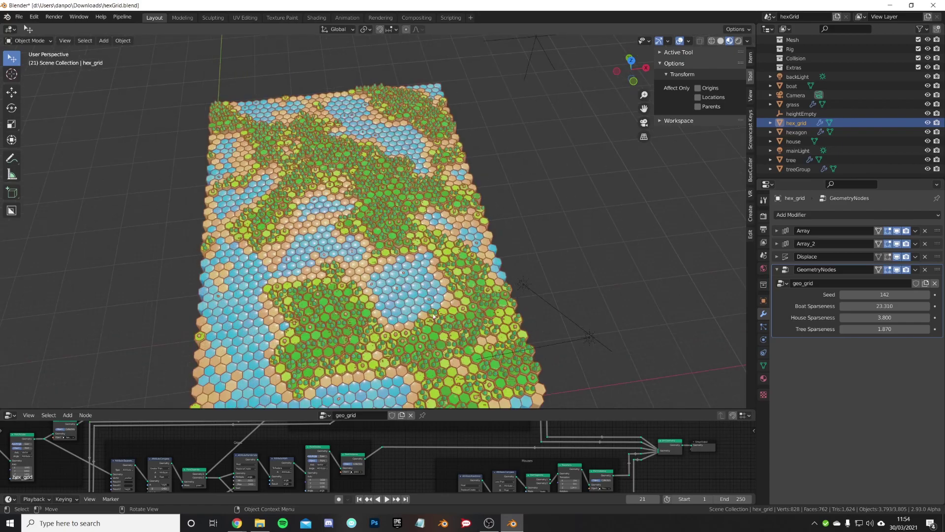
pyautogui.scroll(6, 434, 316)
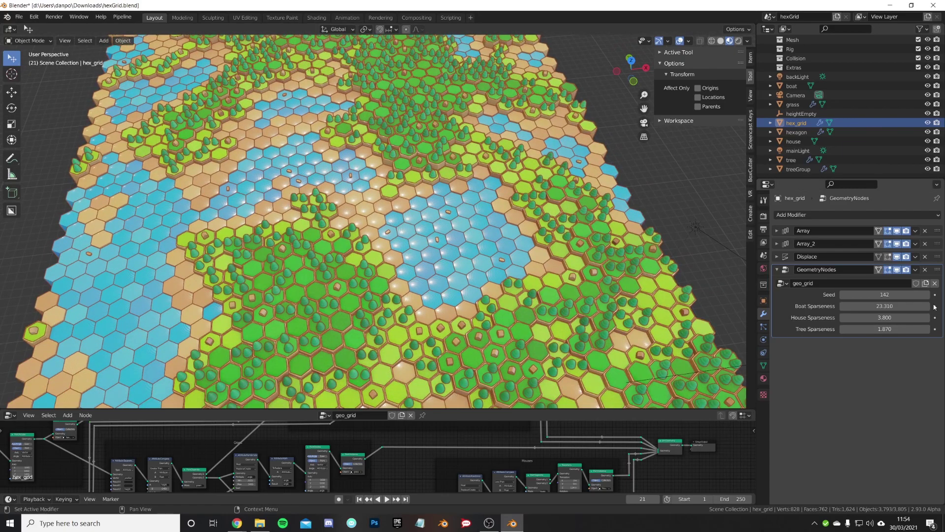
pyautogui.click(927, 295)
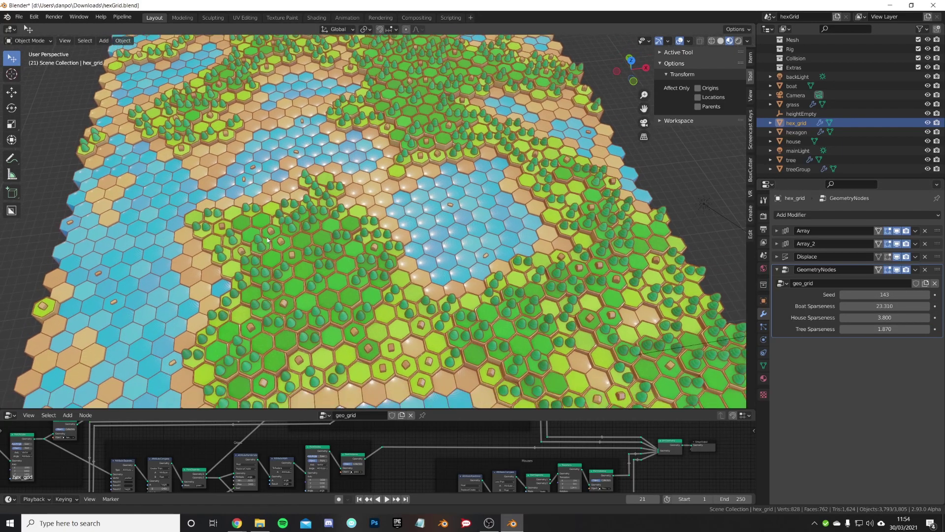
pyautogui.click(663, 184)
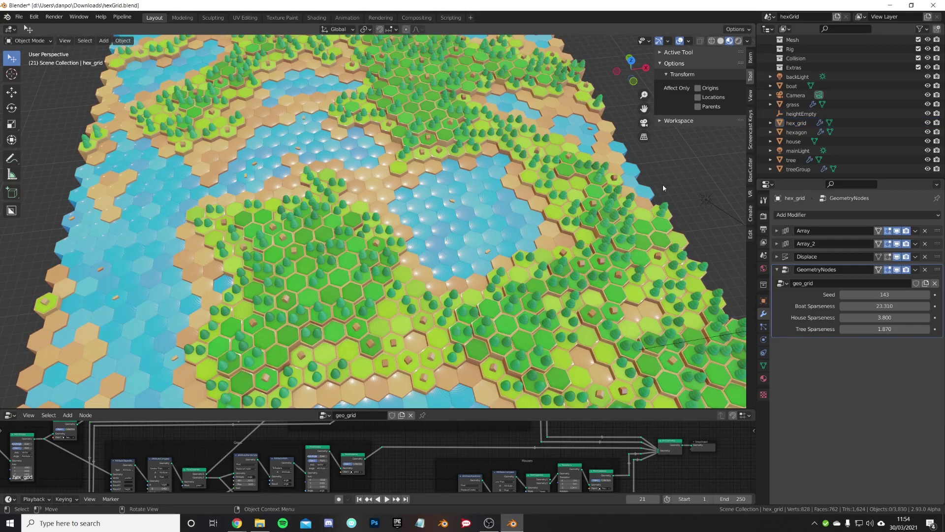
# Set hex_grid's Boat Sparseness to 5.470, House Sparseness to 5.550 and Tree Sparseness to 1.560.
pyautogui.moveTo(591, 231); pyautogui.dragTo(426, 246, button='middle')
pyautogui.scroll(8, 427, 246)
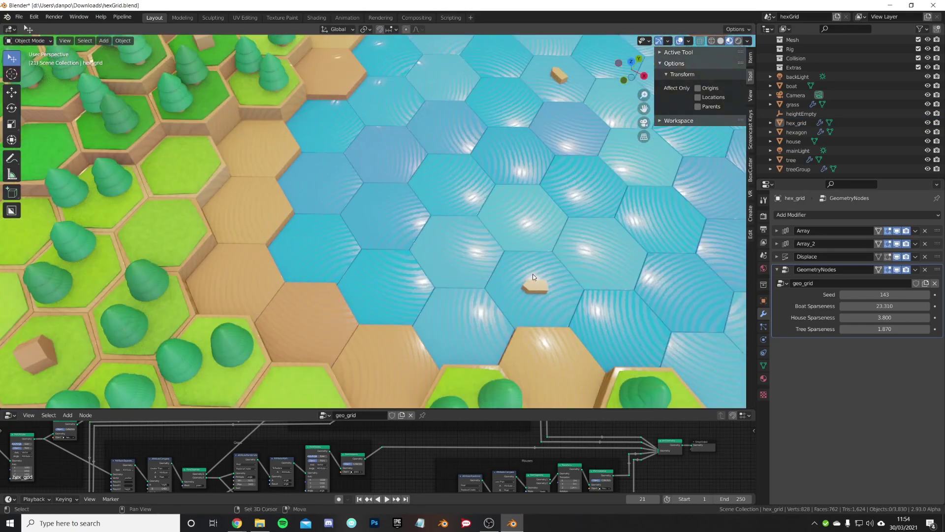
pyautogui.scroll(-2, 590, 260)
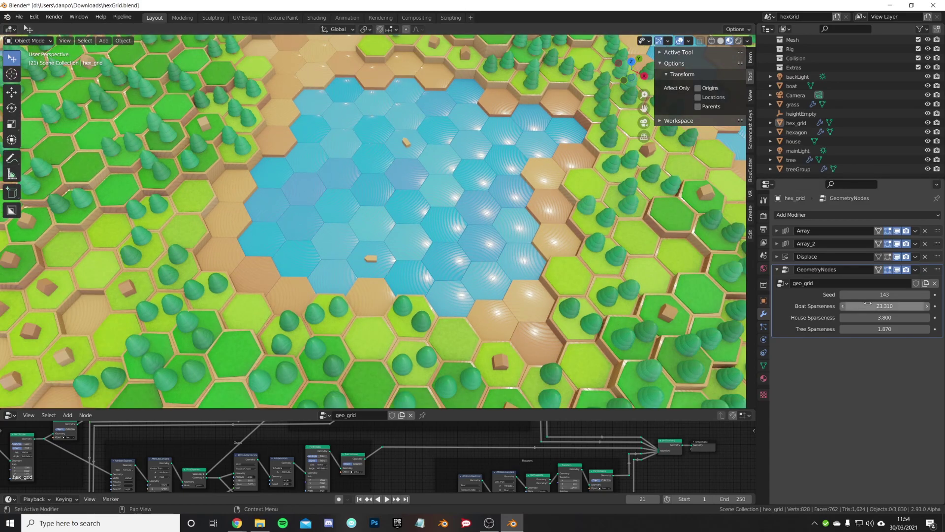
pyautogui.moveTo(884, 305); pyautogui.dragTo(941, 305)
pyautogui.scroll(-6, 353, 213)
pyautogui.moveTo(354, 213); pyautogui.dragTo(380, 175, button='middle')
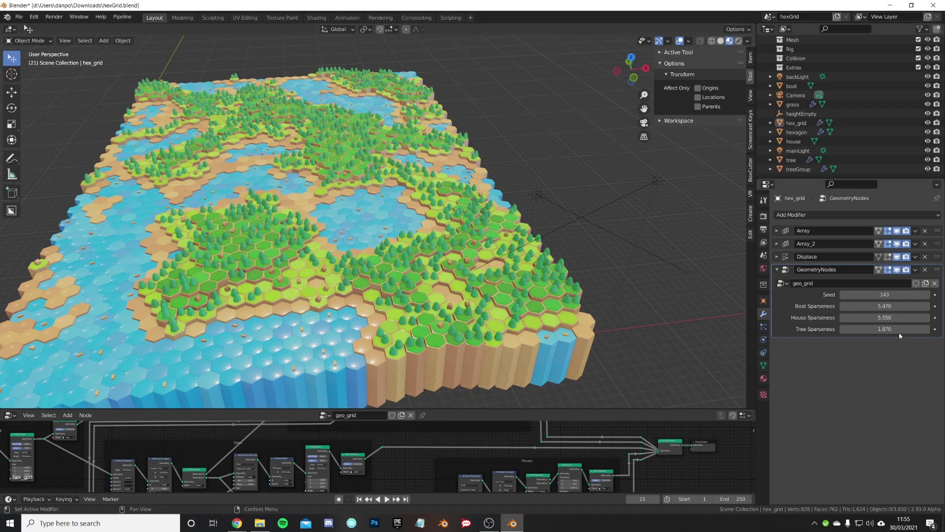
pyautogui.moveTo(885, 329)
pyautogui.mouseDown()
pyautogui.moveTo(861, 329)
pyautogui.moveTo(925, 329)
pyautogui.moveTo(884, 329)
pyautogui.mouseUp()
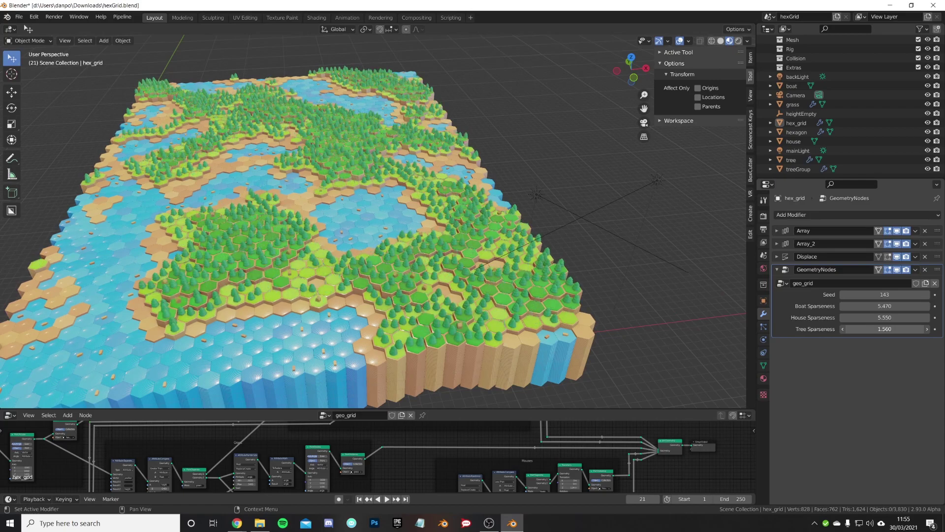
# Enter Edit Mode on the source boat and inset its rectangular deck face by about 0.04 m.
pyautogui.moveTo(434, 269); pyautogui.dragTo(389, 281, button='middle')
pyautogui.click(403, 383)
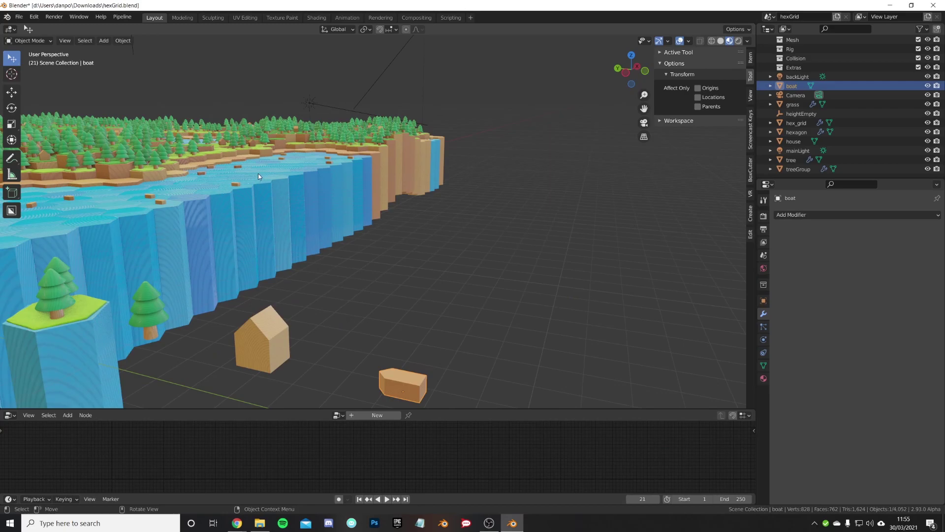
pyautogui.press('KP_Decimal')
pyautogui.moveTo(344, 215); pyautogui.dragTo(252, 224, button='middle')
pyautogui.click(30, 41)
pyautogui.click(47, 66)
pyautogui.press('1')
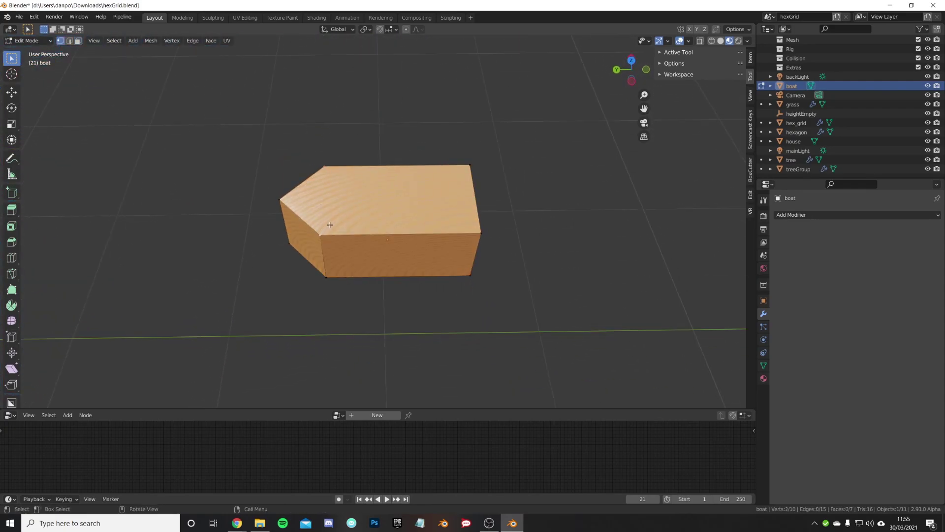
pyautogui.press('3')
pyautogui.click(394, 211)
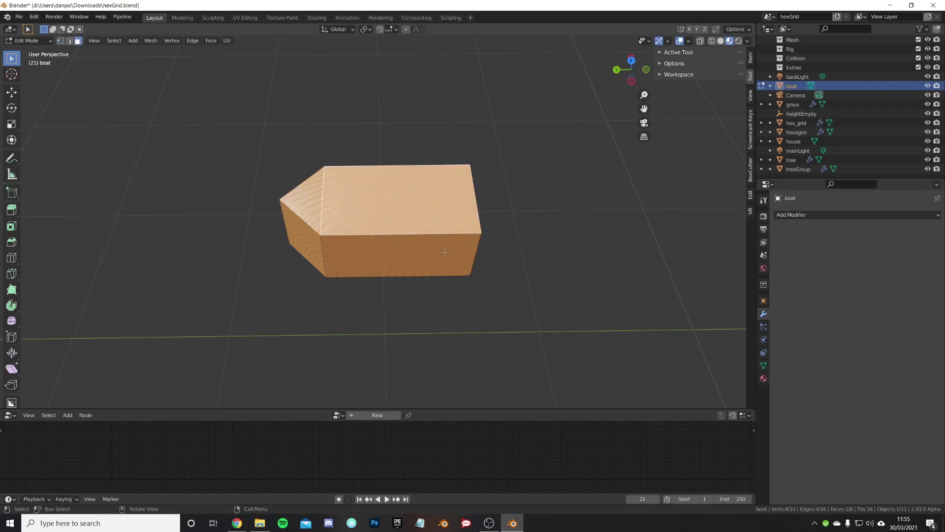
pyautogui.press('i')
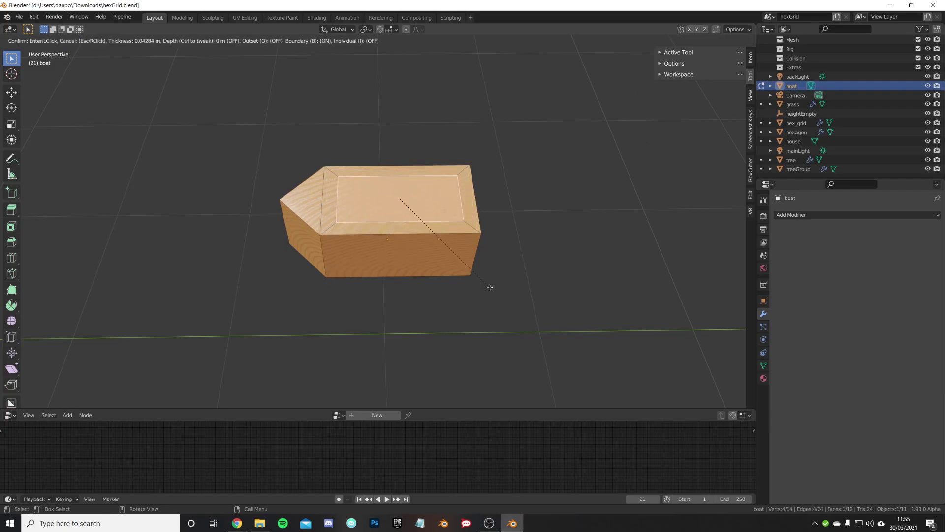
pyautogui.click(488, 282)
# Move the rear edge of the inset deck face about 0.31 m along Y towards the bow.
pyautogui.press('2')
pyautogui.click(457, 205)
pyautogui.press('g')
pyautogui.press('y')
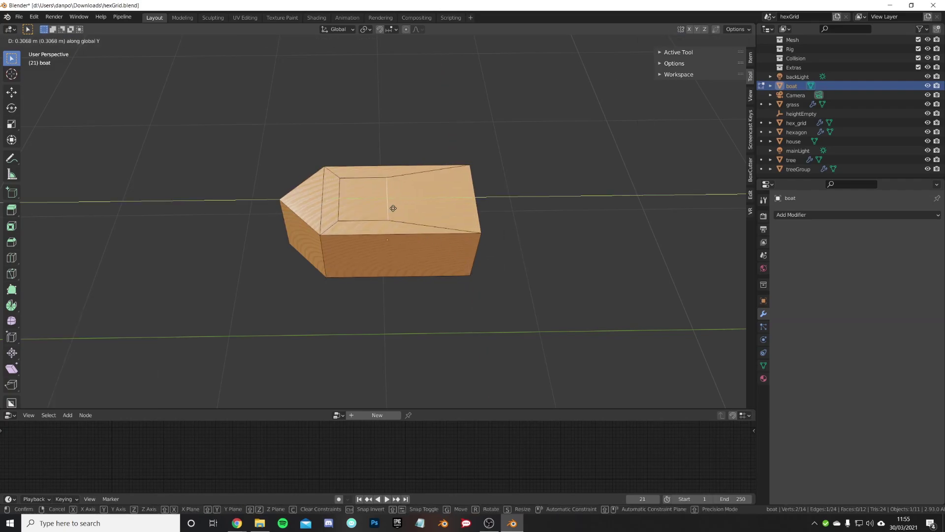
pyautogui.click(396, 209)
# Extrude the shortened inset face upward to form the boat's cabin.
pyautogui.press('3')
pyautogui.click(374, 202)
pyautogui.press('e')
pyautogui.click(448, 249)
# Scale an inset of the cabin's top face to 0.558, extrude it up about 0.1 m, and return to Object Mode.
pyautogui.press('i')
pyautogui.click(473, 284)
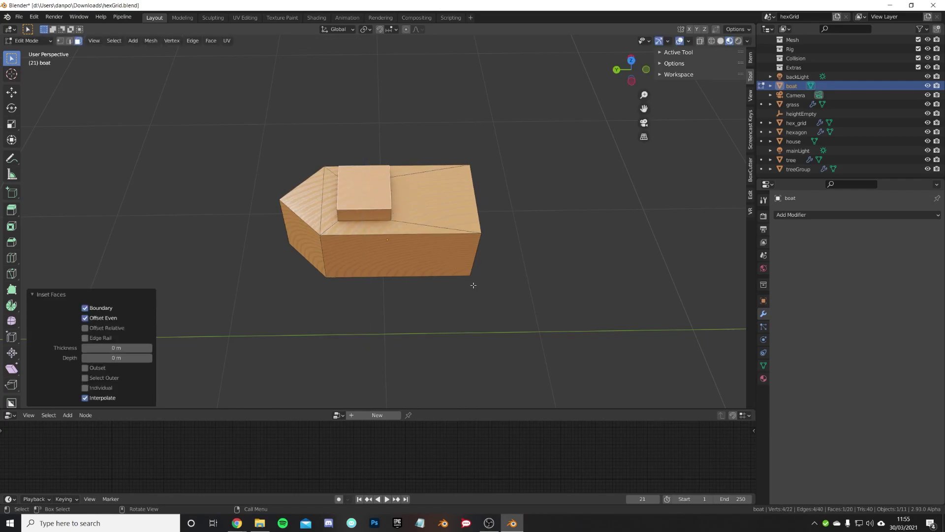
pyautogui.press('s')
pyautogui.click(426, 243)
pyautogui.press('e')
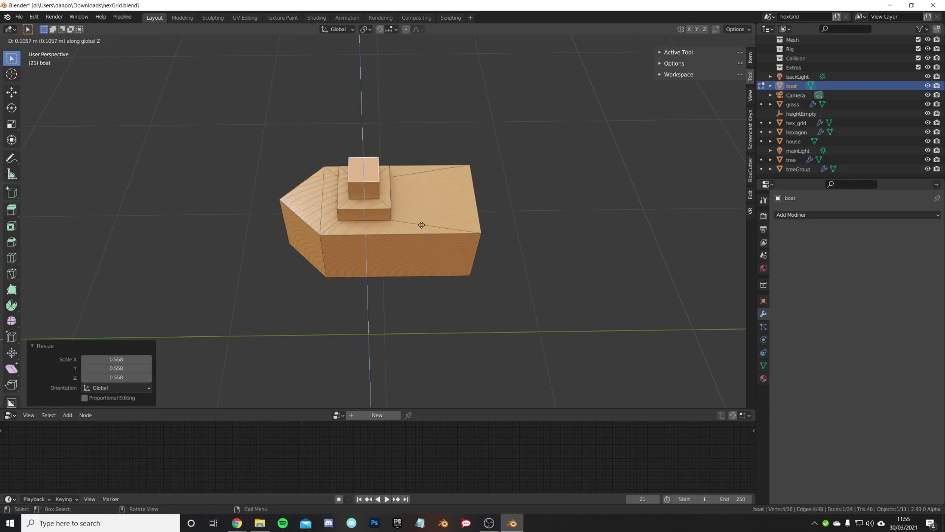
pyautogui.click(421, 219)
pyautogui.press('Tab')
# Examine the reshaped source boat and its copies scattered over the landscape's water.
pyautogui.scroll(-8, 421, 213)
pyautogui.keyDown('shift'); pyautogui.moveTo(308, 165); pyautogui.dragTo(479, 317, button='middle'); pyautogui.keyUp('shift')
pyautogui.scroll(4, 341, 304)
pyautogui.keyDown('shift'); pyautogui.moveTo(341, 304); pyautogui.dragTo(370, 192, button='middle'); pyautogui.keyUp('shift')
pyautogui.keyDown('shift'); pyautogui.moveTo(708, 212); pyautogui.dragTo(93, 116, button='middle'); pyautogui.keyUp('shift')
pyautogui.scroll(-5, 665, 287)
pyautogui.keyDown('shift'); pyautogui.moveTo(640, 287); pyautogui.dragTo(68, 186, button='middle'); pyautogui.keyUp('shift')
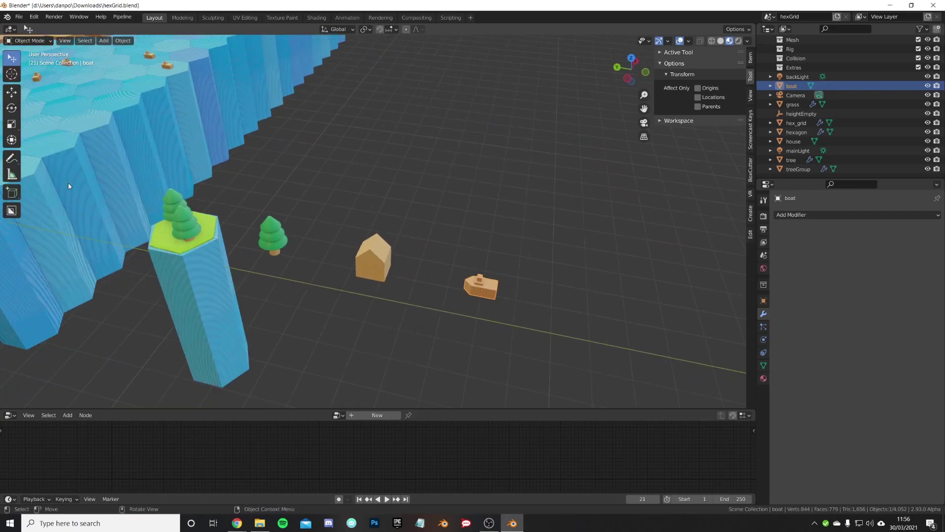
pyautogui.scroll(-4, 248, 193)
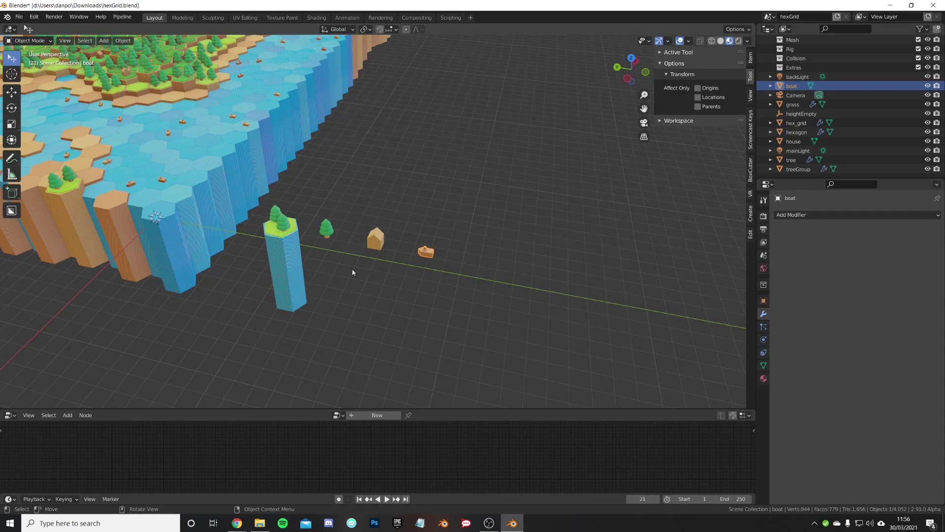
pyautogui.scroll(5, 353, 272)
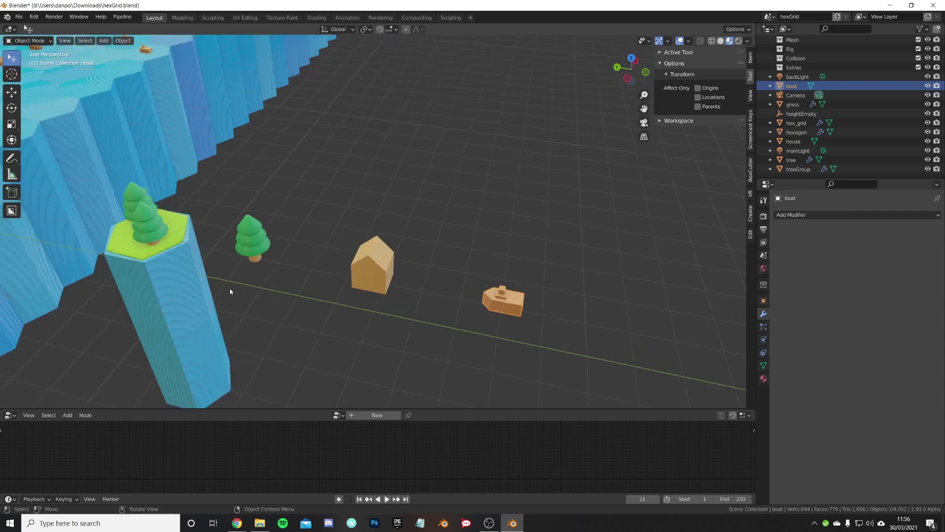
# Try moving the grass tile with its trees on top of the source hexagon.
pyautogui.click(132, 250)
pyautogui.press('KP_Decimal')
pyautogui.press('g')
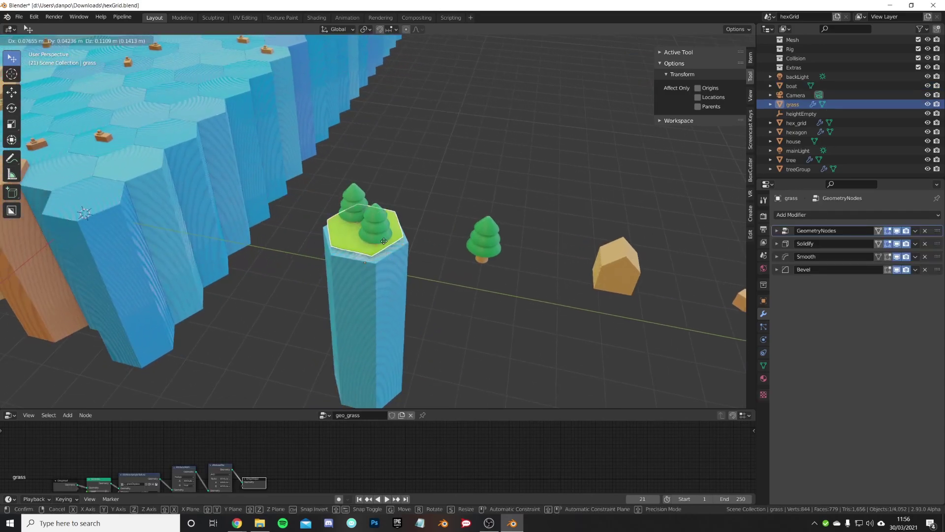
pyautogui.rightClick(386, 220)
pyautogui.moveTo(381, 241); pyautogui.dragTo(389, 253, button='middle')
pyautogui.scroll(4, 389, 256)
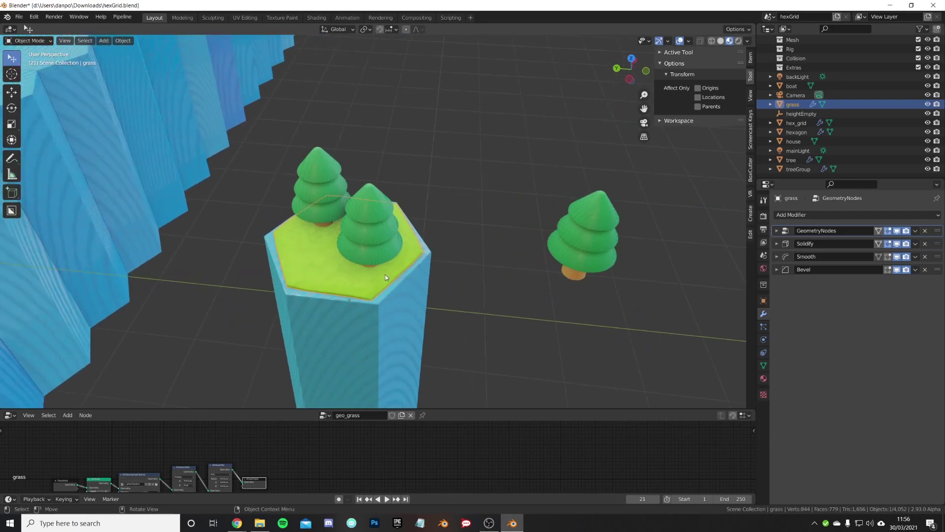
# Enter Edit Mode on the source house and inset one of its sloped roof faces.
pyautogui.keyDown('shift'); pyautogui.moveTo(575, 293); pyautogui.dragTo(236, 242, button='middle'); pyautogui.keyUp('shift')
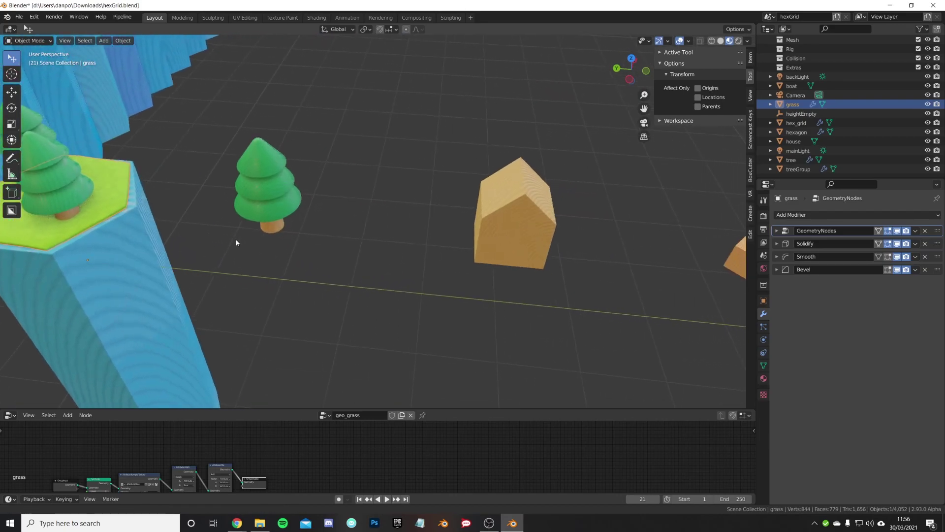
pyautogui.moveTo(531, 231); pyautogui.dragTo(365, 269, button='middle')
pyautogui.scroll(3, 440, 272)
pyautogui.click(392, 245)
pyautogui.press('Tab')
pyautogui.click(512, 251)
pyautogui.moveTo(512, 251); pyautogui.dragTo(315, 238, button='middle')
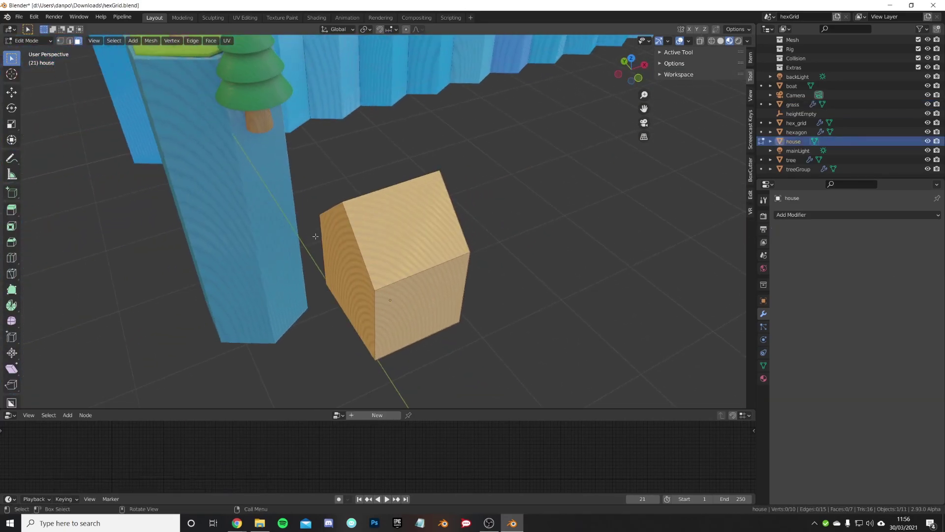
pyautogui.press('Tab')
pyautogui.click(426, 236)
pyautogui.click(424, 235)
pyautogui.press('i')
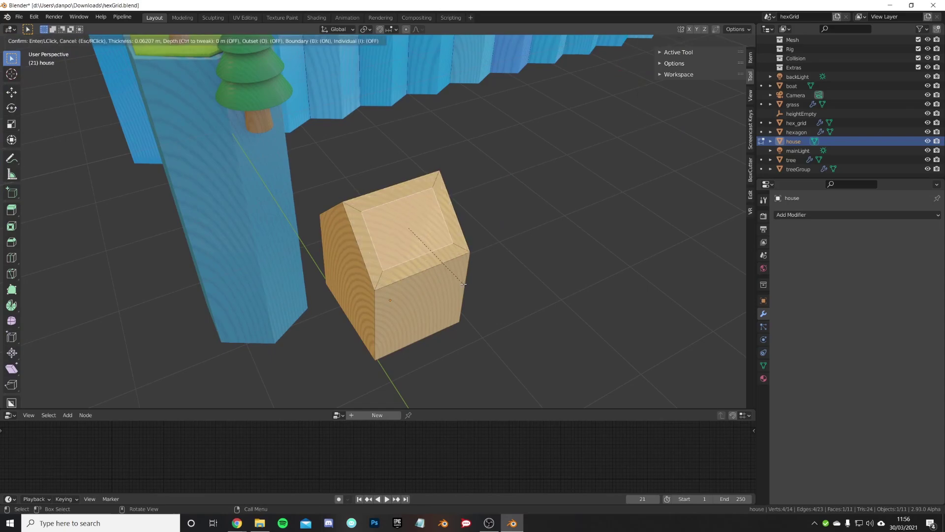
pyautogui.click(453, 277)
# Scale the inset roof face along X and raise a chimney from it.
pyautogui.press('s')
pyautogui.press('x')
pyautogui.click(480, 263)
pyautogui.press('g')
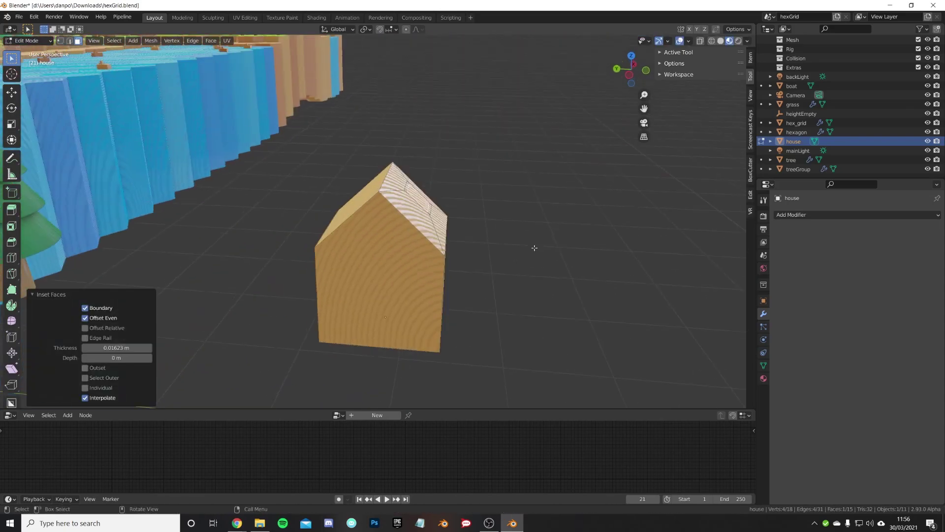
pyautogui.moveTo(534, 246); pyautogui.dragTo(536, 241, button='middle')
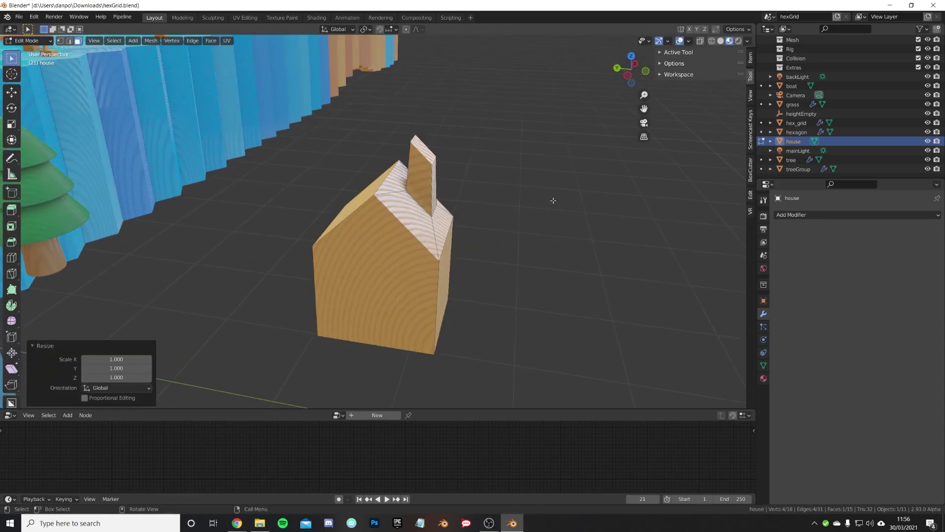
# Flatten the chimney's top by scaling it to 0 along Z, and return to Object Mode.
pyautogui.write('sz0')
pyautogui.press('Return')
pyautogui.moveTo(553, 200); pyautogui.dragTo(475, 186, button='middle')
pyautogui.press('Tab')
pyautogui.click(473, 173)
# Walk through the hex landscape to examine the scattered houses with their new chimneys up close.
pyautogui.scroll(-4, 433, 221)
pyautogui.keyDown('shift'); pyautogui.moveTo(406, 268); pyautogui.dragTo(207, 354, button='middle'); pyautogui.keyUp('shift')
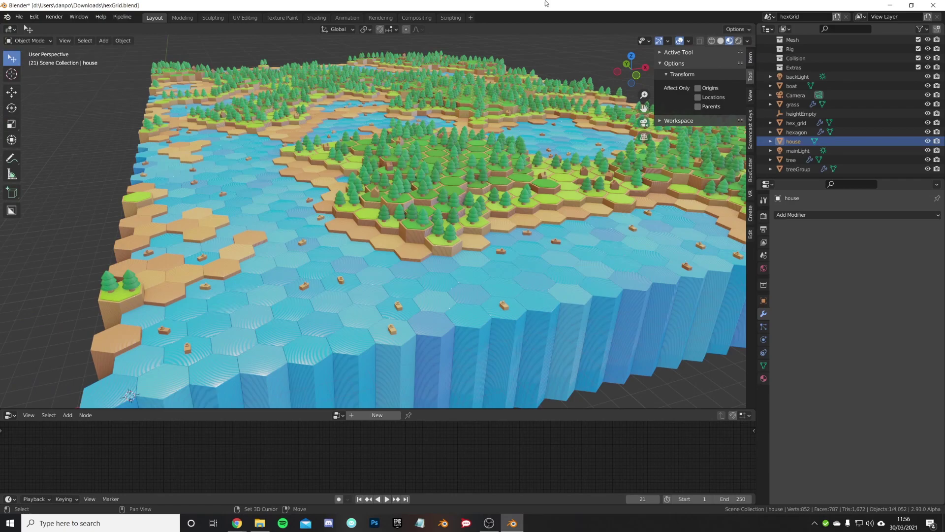
pyautogui.hotkey('shift', '`')
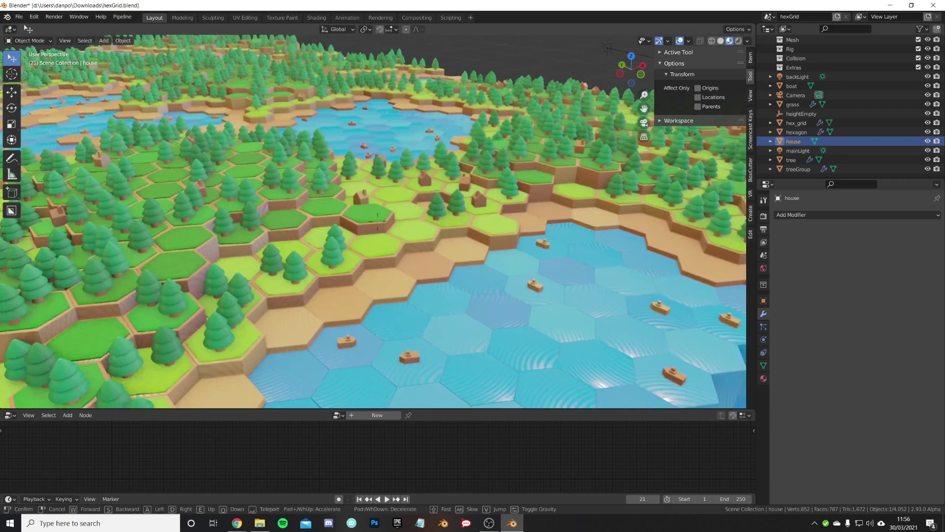
pyautogui.press('w')
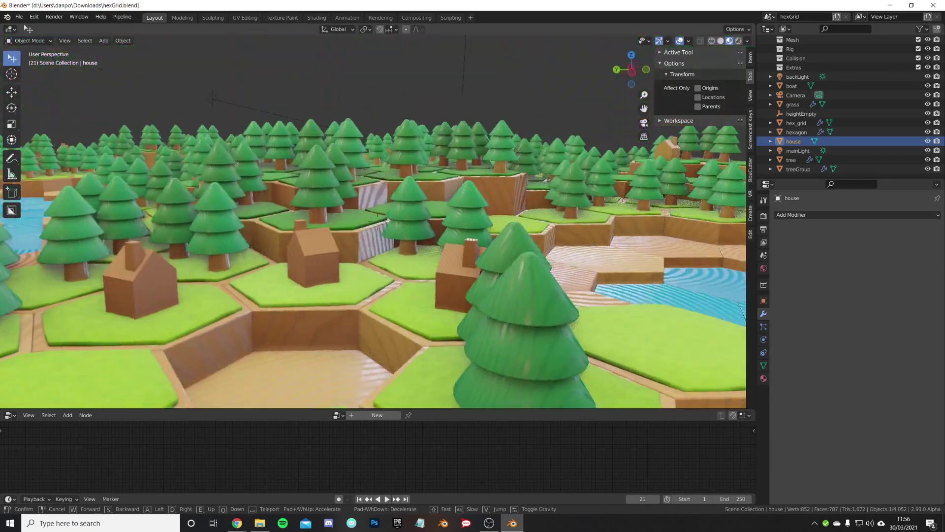
pyautogui.press('d')
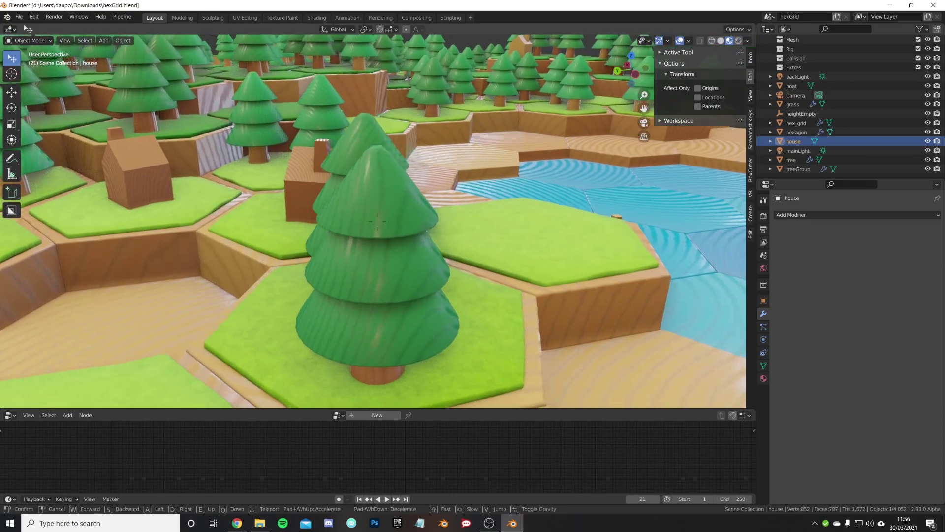
pyautogui.press('w')
pyautogui.press('s')
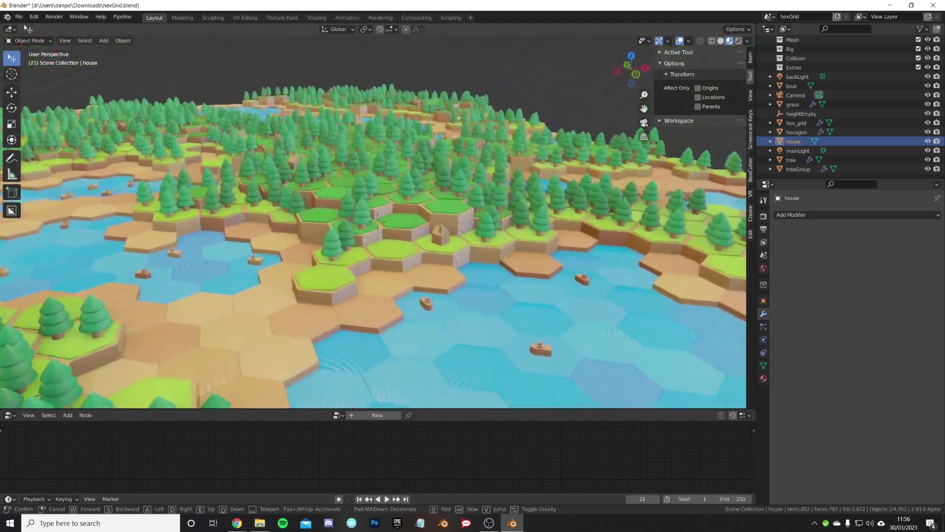
pyautogui.press('w')
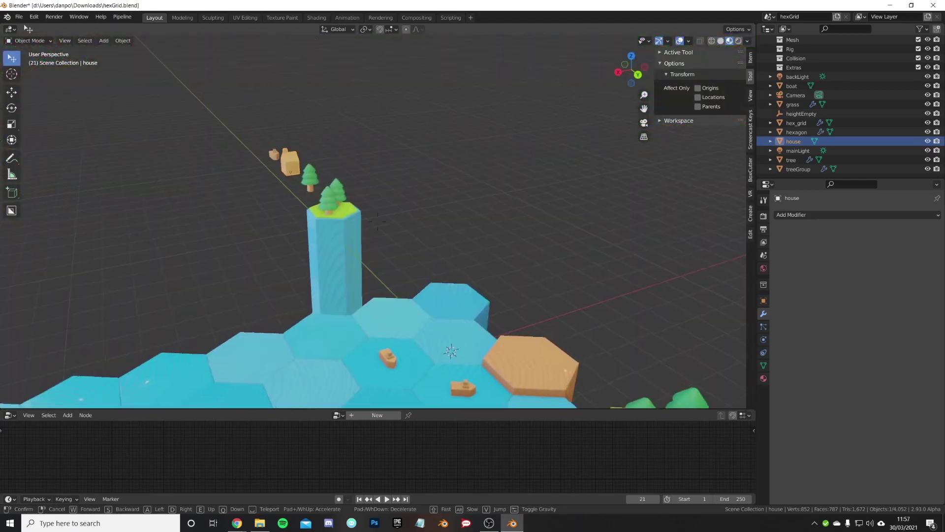
pyautogui.press('w')
pyautogui.press('Escape')
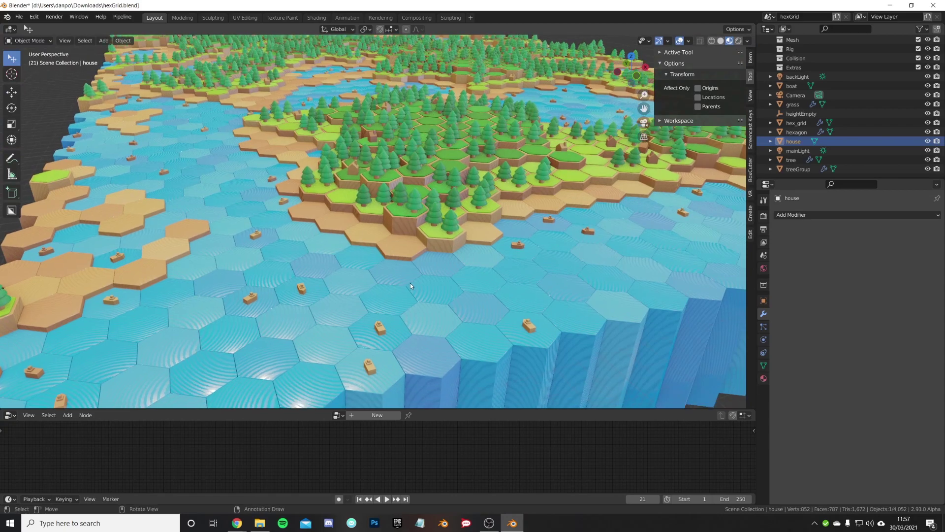
# Survey the landscape's islands, water and boats from several angles.
pyautogui.moveTo(410, 286); pyautogui.dragTo(534, 312, button='middle')
pyautogui.moveTo(680, 263); pyautogui.dragTo(79, 297, button='middle')
pyautogui.rightClick(300, 286)
pyautogui.moveTo(367, 259); pyautogui.dragTo(350, 265, button='middle')
pyautogui.scroll(-2, 310, 281)
pyautogui.keyDown('shift'); pyautogui.moveTo(542, 93); pyautogui.dragTo(409, 283, button='middle'); pyautogui.keyUp('shift')
# In camera view, move heightEmpty by about -5.84 m in X, 6.10 m in Y and -1.65 m in Z to reshape the terrain.
pyautogui.press('KP_0')
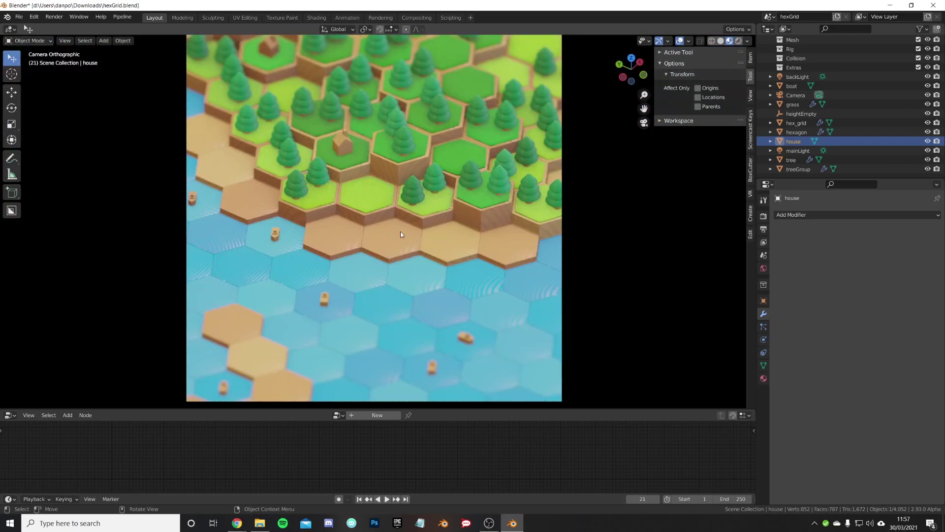
pyautogui.click(800, 113)
pyautogui.press('g')
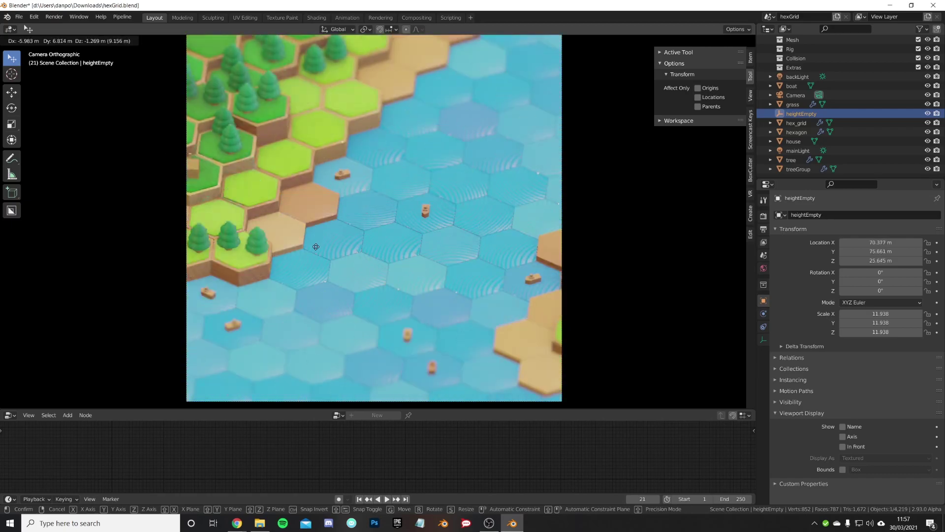
pyautogui.click(345, 179)
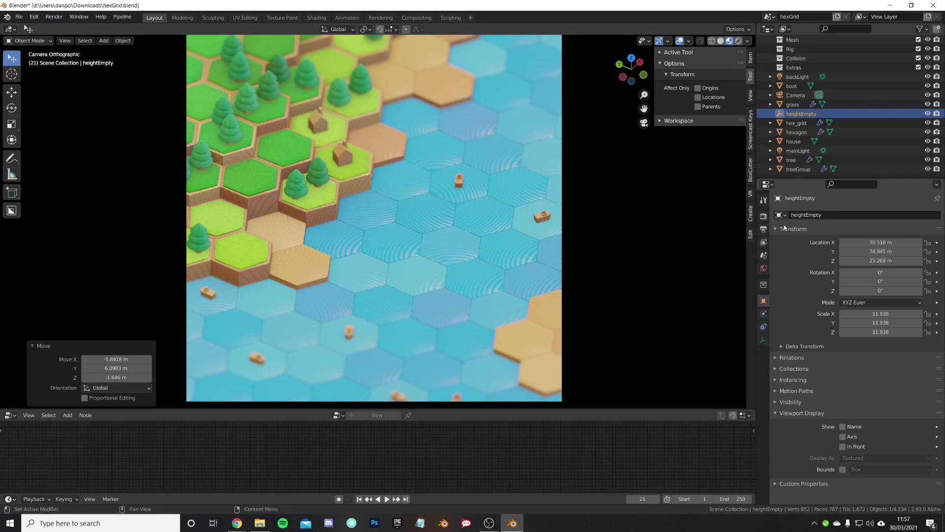
# Enable Screen Space Reflections in the Eevee render settings and hide the viewport overlays.
pyautogui.click(765, 215)
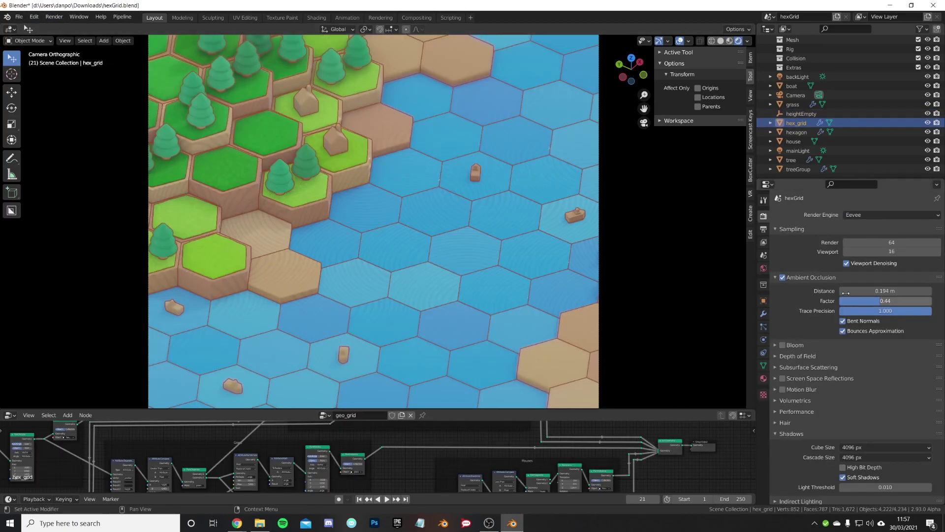
pyautogui.click(783, 378)
pyautogui.scroll(-8, 782, 378)
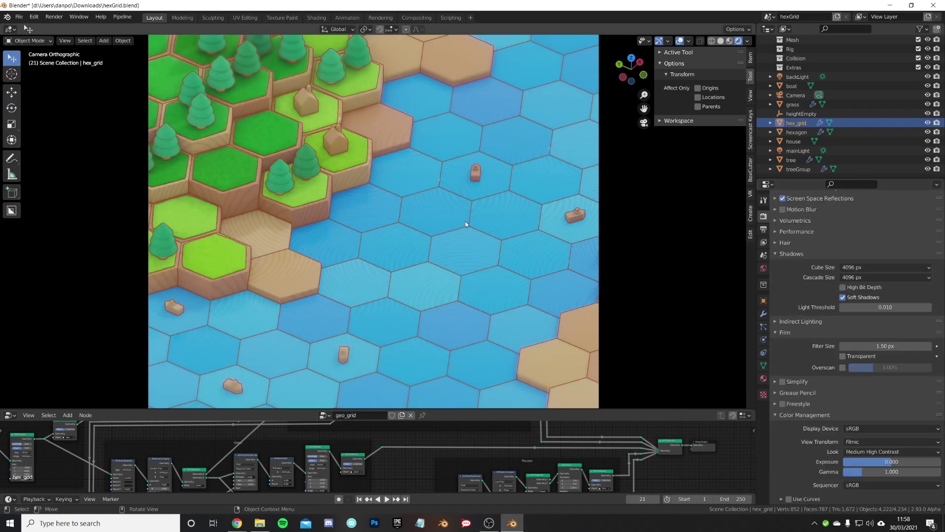
pyautogui.click(680, 40)
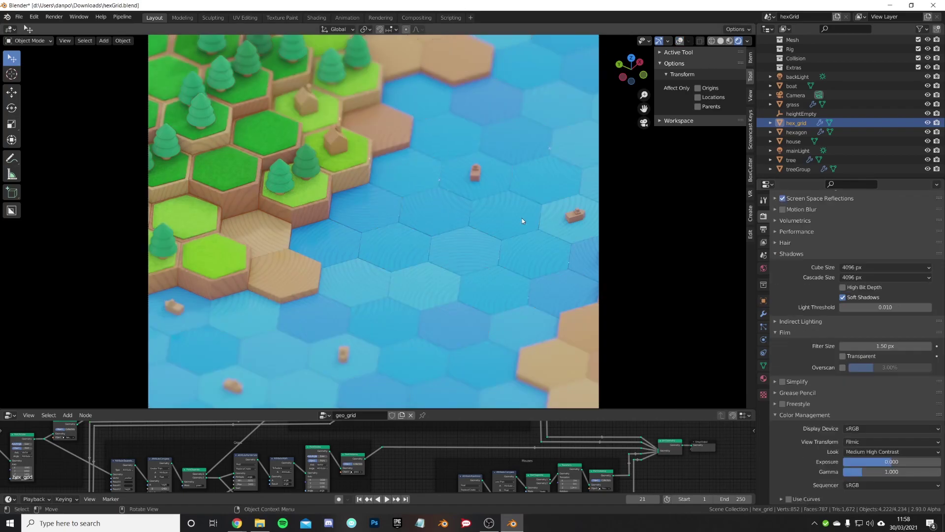
# Leave the rendered camera view and inspect the whole hex landscape in Material Preview shading.
pyautogui.moveTo(522, 218); pyautogui.dragTo(652, 129, button='middle')
pyautogui.press('z')
pyautogui.scroll(5, 524, 188)
pyautogui.keyDown('shift'); pyautogui.moveTo(521, 167); pyautogui.dragTo(453, 265, button='middle'); pyautogui.keyUp('shift')
pyautogui.scroll(-5, 438, 272)
pyautogui.scroll(3, 465, 261)
pyautogui.keyDown('shift'); pyautogui.moveTo(550, 263); pyautogui.dragTo(450, 119, button='middle'); pyautogui.keyUp('shift')
pyautogui.keyDown('shift'); pyautogui.moveTo(350, 208); pyautogui.dragTo(456, 399, button='middle'); pyautogui.keyUp('shift')
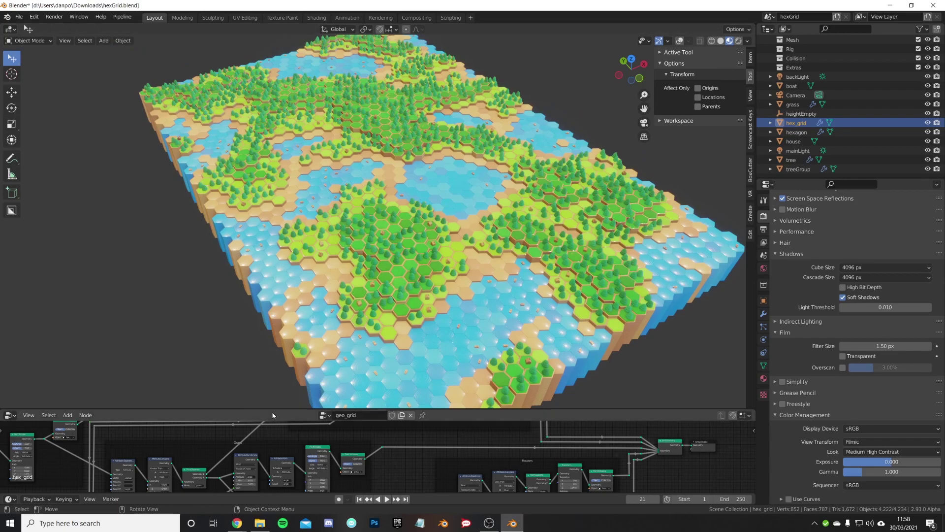
# Enlarge the node editor to examine the geo_grid node tree and its Blocks frame, then shrink it again.
pyautogui.moveTo(277, 409); pyautogui.dragTo(276, 243)
pyautogui.moveTo(289, 374); pyautogui.dragTo(529, 315, button='middle')
pyautogui.scroll(4, 101, 343)
pyautogui.moveTo(101, 343); pyautogui.dragTo(288, 403, button='middle')
pyautogui.scroll(6, 289, 403)
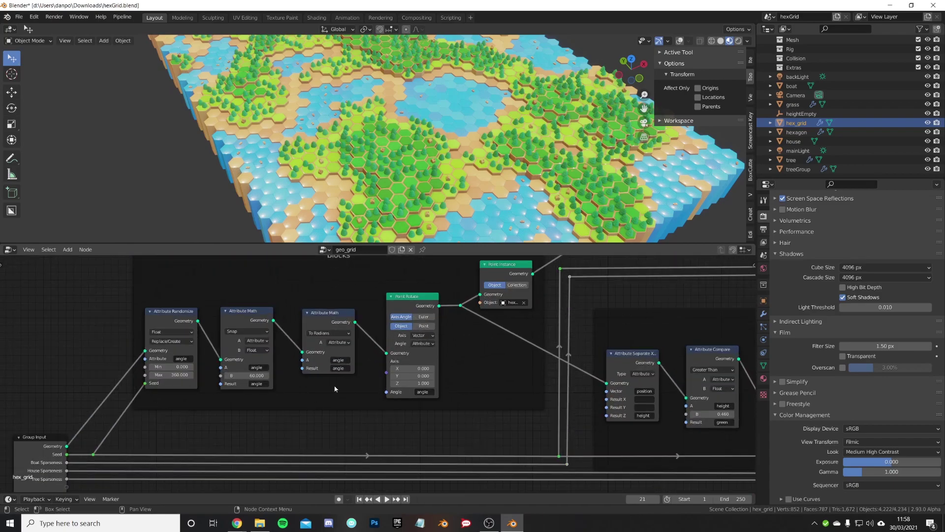
pyautogui.scroll(-15, 370, 349)
pyautogui.moveTo(661, 367); pyautogui.dragTo(511, 390, button='middle')
pyautogui.moveTo(468, 243); pyautogui.dragTo(479, 375)
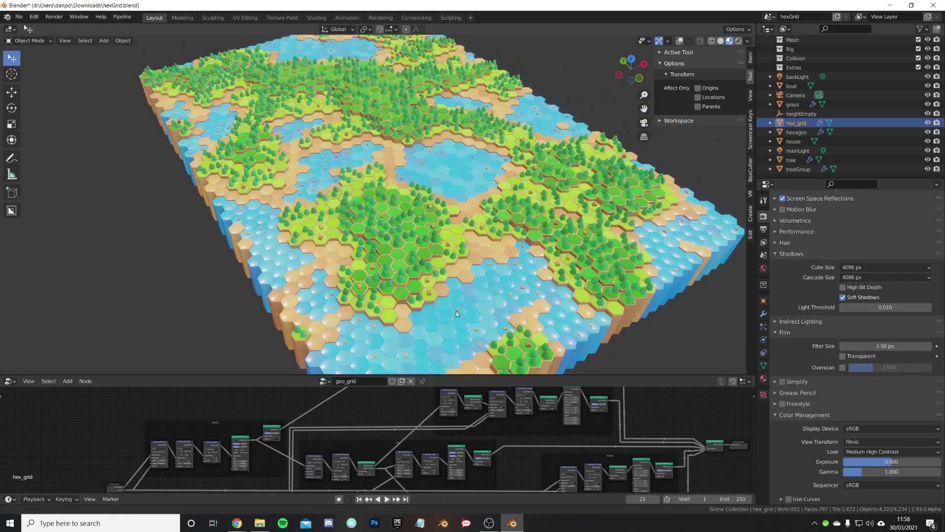
# Zoom in on the source hexagon beside the grid and switch the editors beneath the viewport to the Shader Editor.
pyautogui.keyDown('shift'); pyautogui.moveTo(456, 311); pyautogui.dragTo(461, 112, button='middle'); pyautogui.keyUp('shift')
pyautogui.scroll(6, 443, 140)
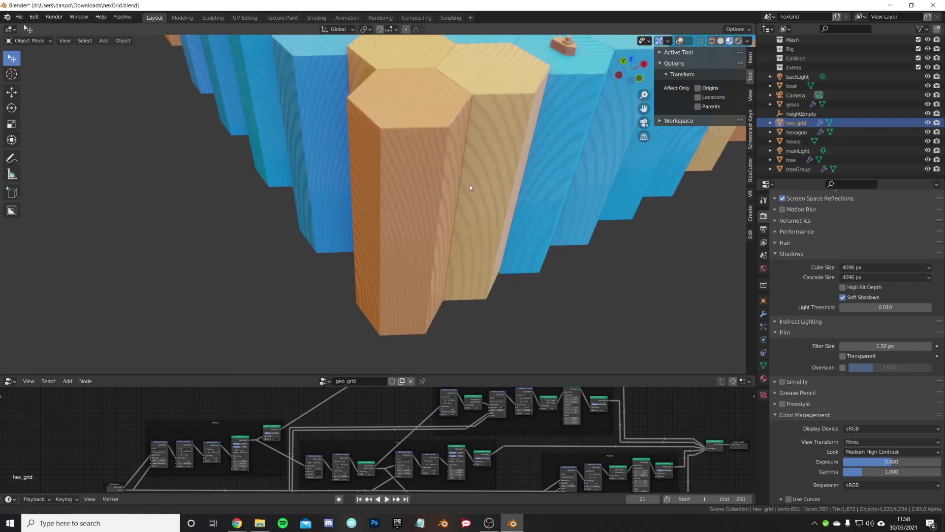
pyautogui.scroll(-8, 469, 187)
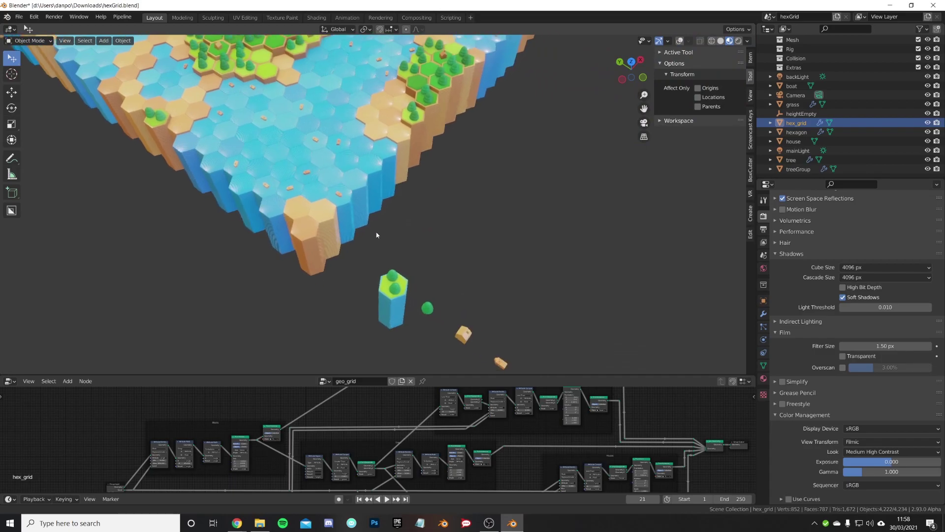
pyautogui.scroll(6, 320, 251)
pyautogui.click(466, 291)
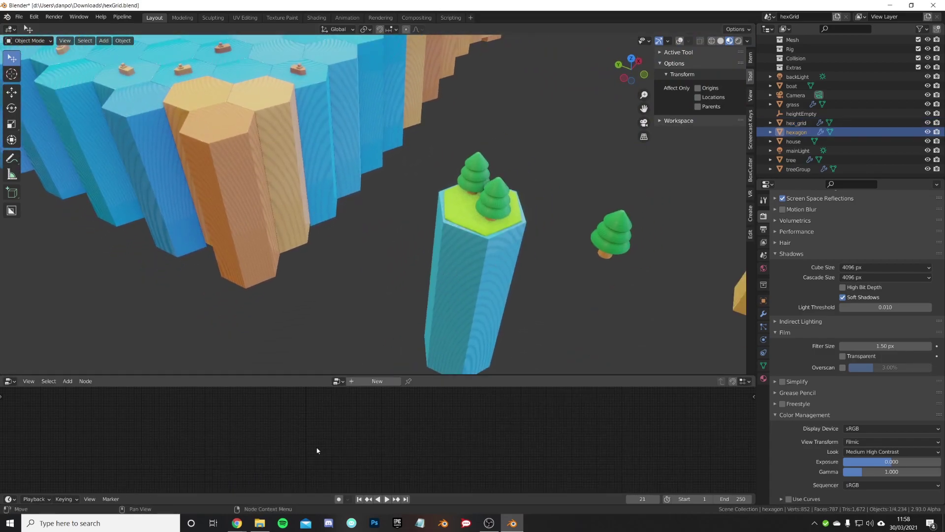
pyautogui.click(9, 499)
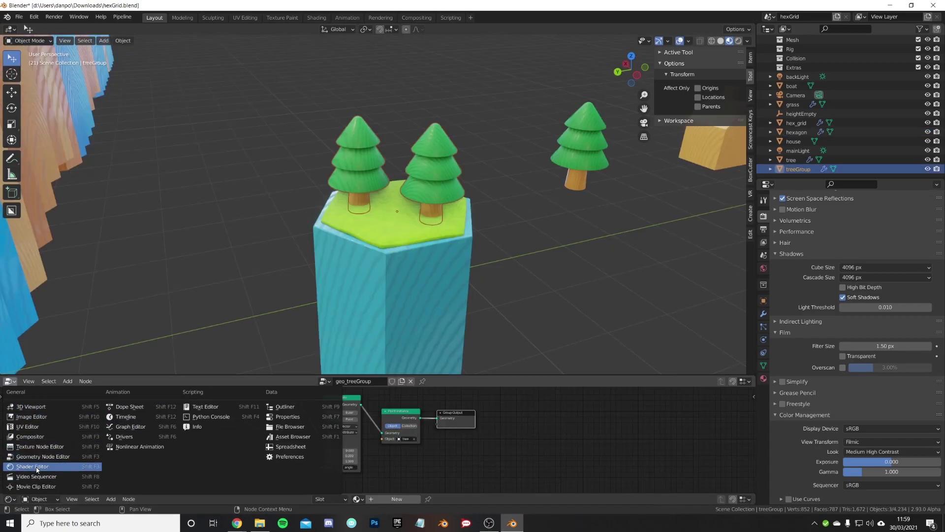
pyautogui.click(39, 468)
# Select the source hexagon and examine its wood material's Colour and Texture nodes in a maximized Shader Editor.
pyautogui.click(408, 303)
pyautogui.hotkey('ctrl', 'space')
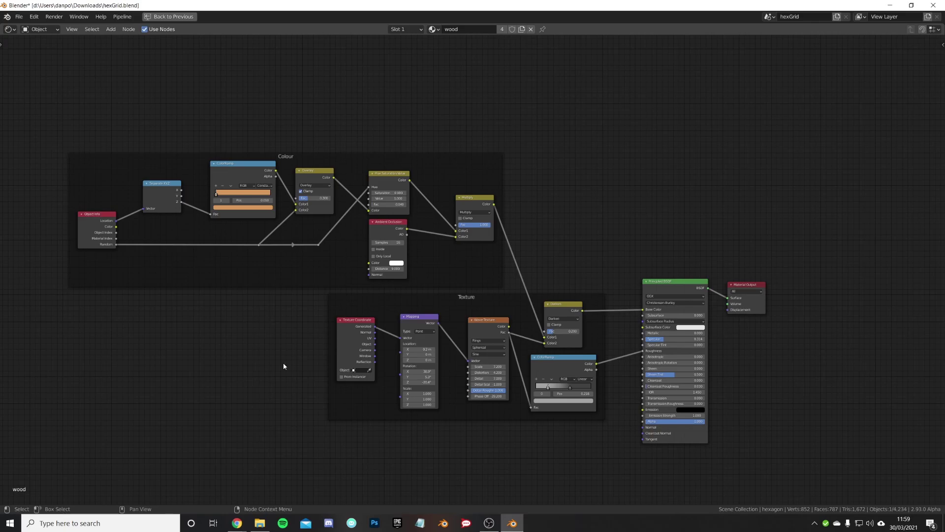
pyautogui.moveTo(283, 362); pyautogui.dragTo(365, 366, button='middle')
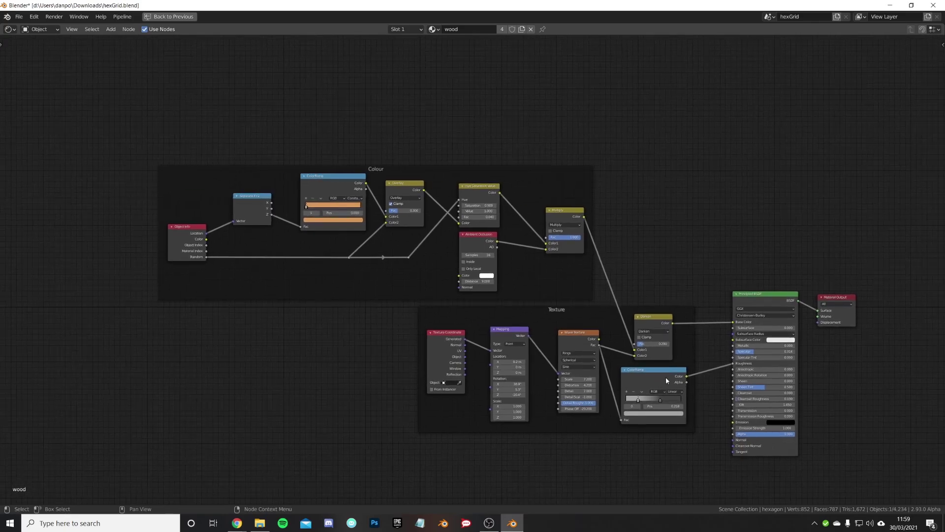
pyautogui.hotkey('ctrl', 'space')
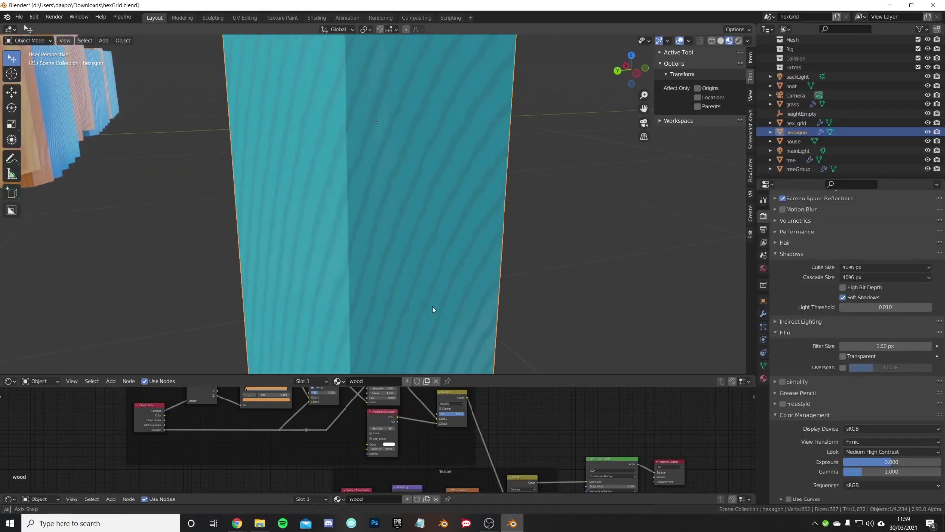
# Inspect the wood grain on the source hexagon, the neighbouring blocks and the tree up close.
pyautogui.scroll(-6, 280, 89)
pyautogui.moveTo(329, 178); pyautogui.dragTo(679, 251, button='middle')
pyautogui.scroll(4, 246, 209)
pyautogui.scroll(3, 236, 209)
pyautogui.scroll(-2, 524, 246)
pyautogui.keyDown('shift'); pyautogui.moveTo(492, 242); pyautogui.dragTo(459, 251, button='middle'); pyautogui.keyUp('shift')
pyautogui.scroll(5, 460, 251)
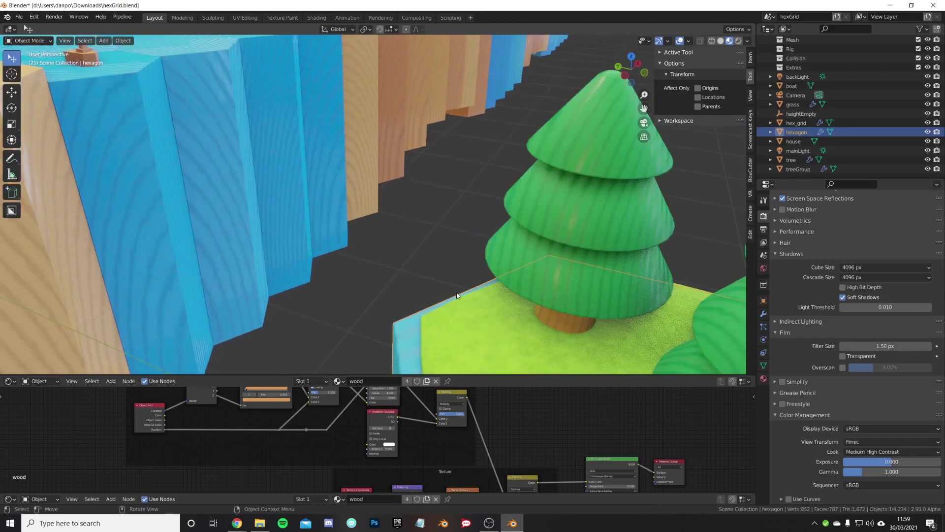
# Select the grass tile to view its grass material nodes and inspect the grass surface on the tiles.
pyautogui.click(480, 322)
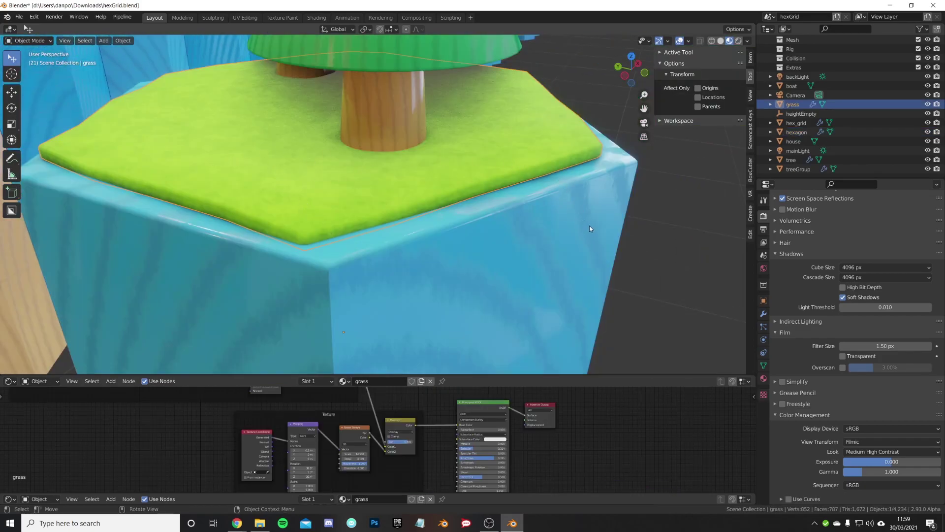
pyautogui.moveTo(589, 226); pyautogui.dragTo(584, 216, button='middle')
pyautogui.scroll(-4, 583, 216)
pyautogui.keyDown('shift'); pyautogui.moveTo(481, 252); pyautogui.dragTo(399, 202, button='middle'); pyautogui.keyUp('shift')
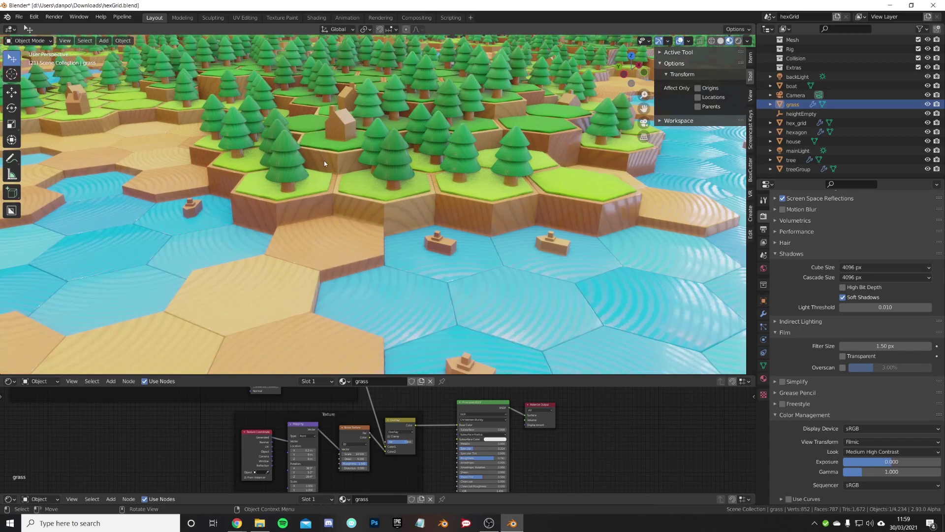